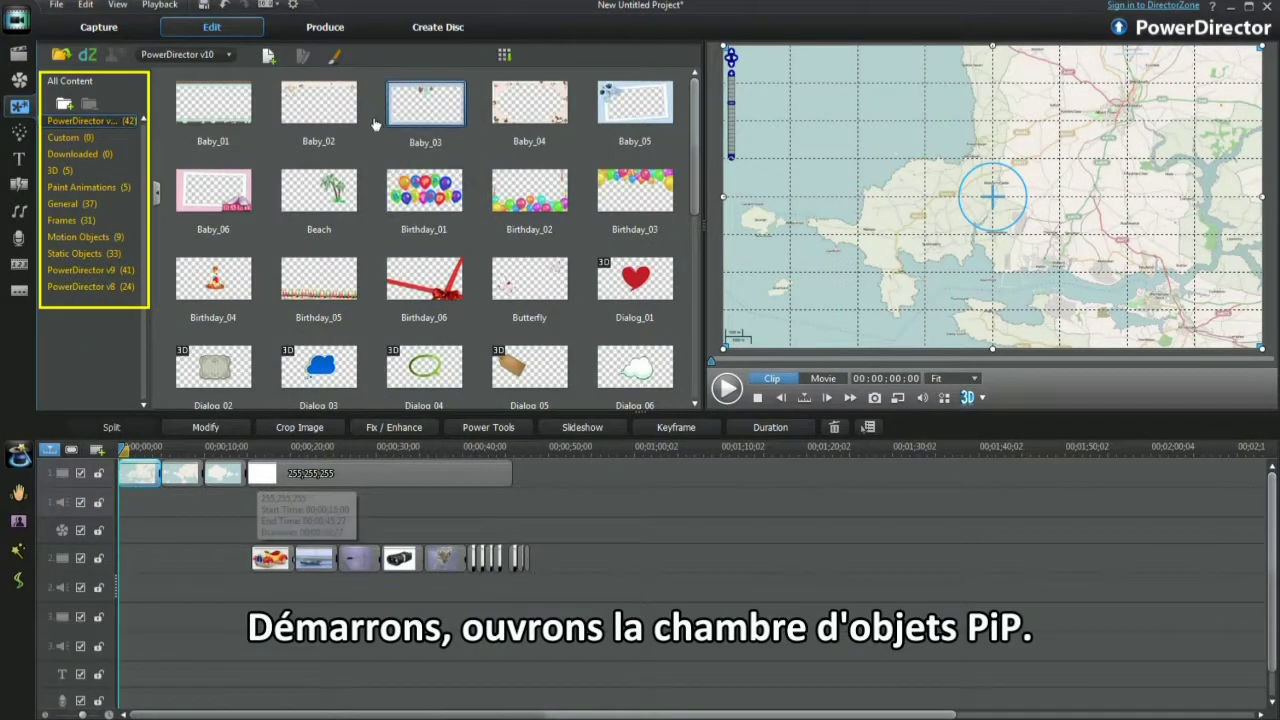
Step: Launch the Paint Designer from the PiP Objects room for a new hand-drawn animation over the map
left_click(335, 58)
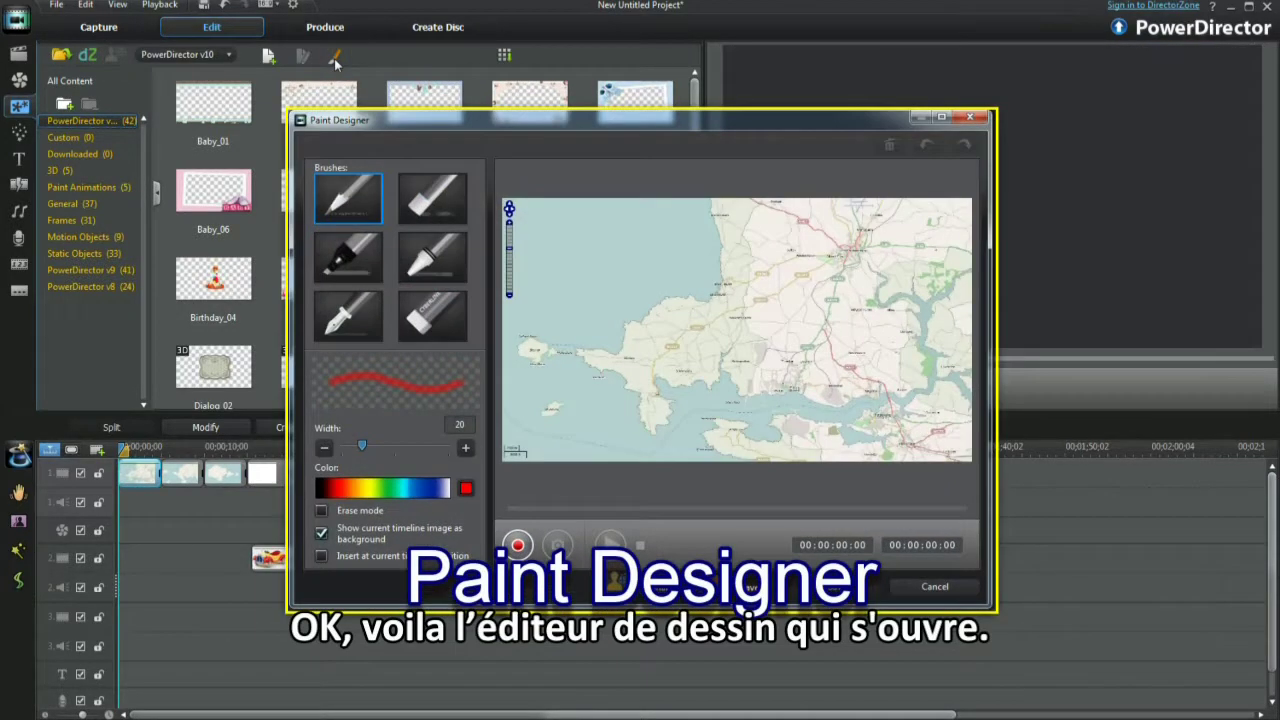
Step: Enlarge the Paint Designer window and choose the red pen brush at width 5
mouse_move(977, 594)
left_mouse_down()
mouse_move(1170, 665)
mouse_move(1020, 578)
left_mouse_up()
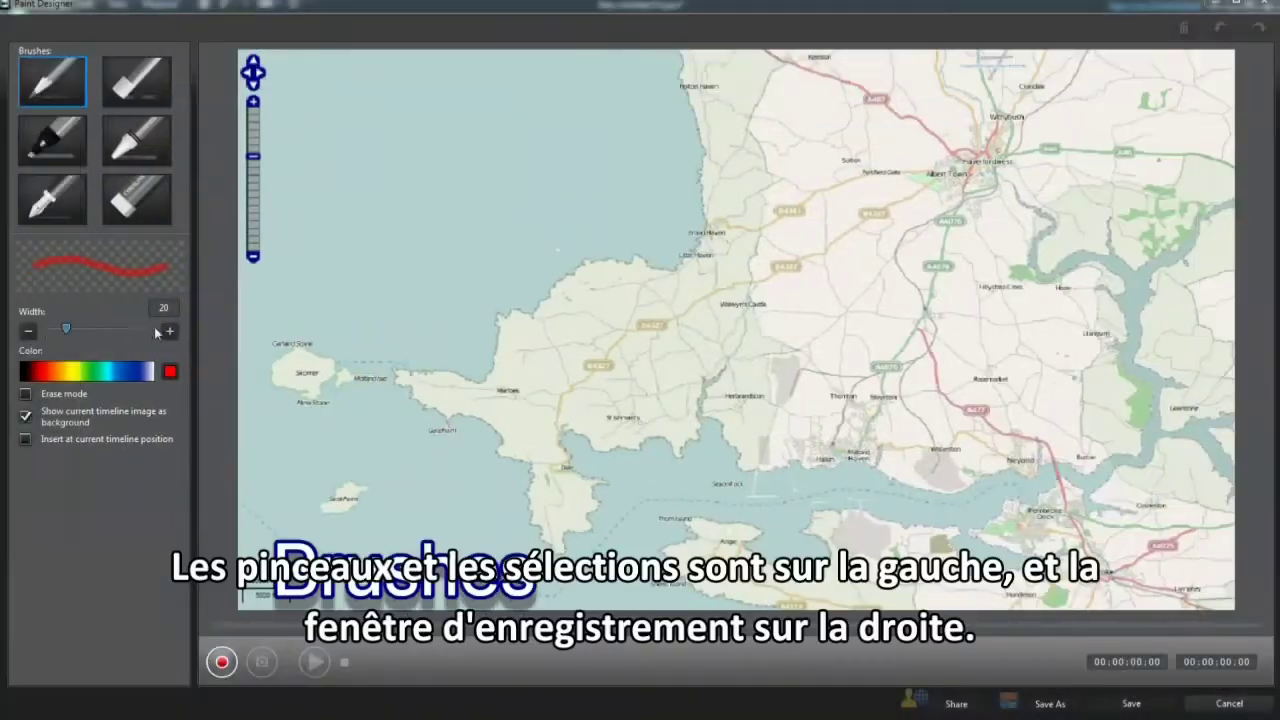
left_click(32, 333)
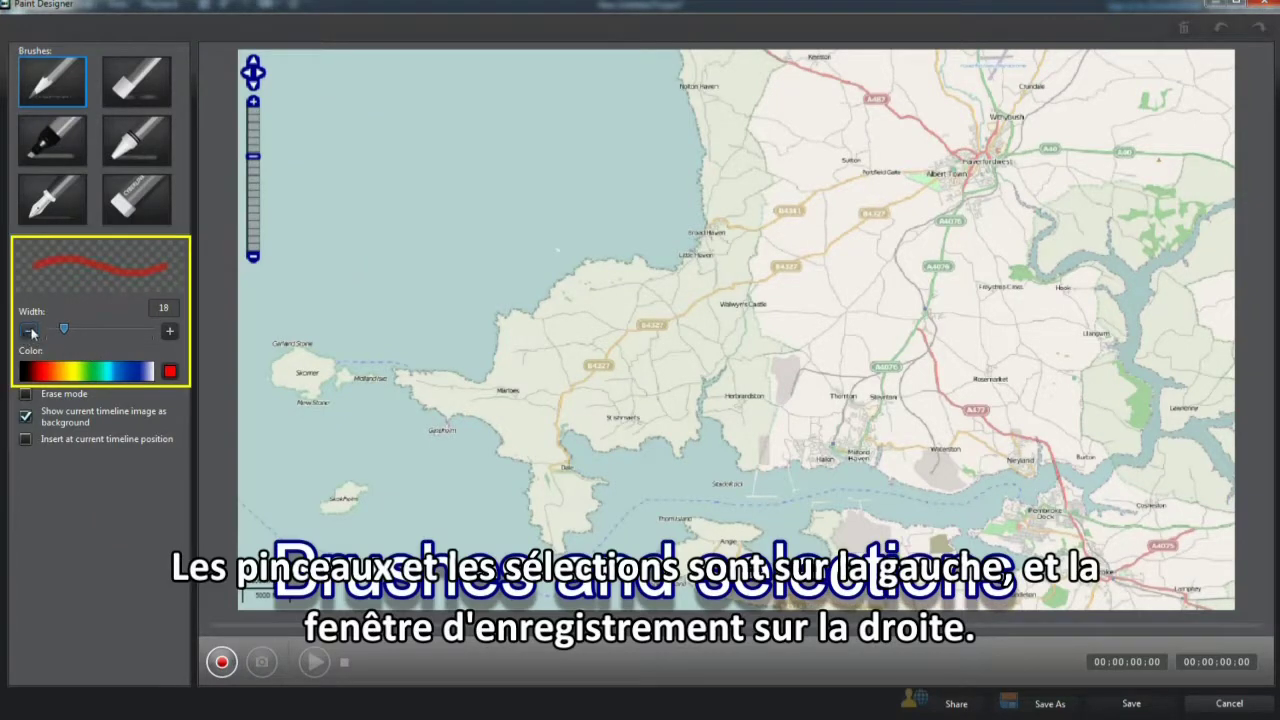
left_click_drag(63, 330, 51, 337)
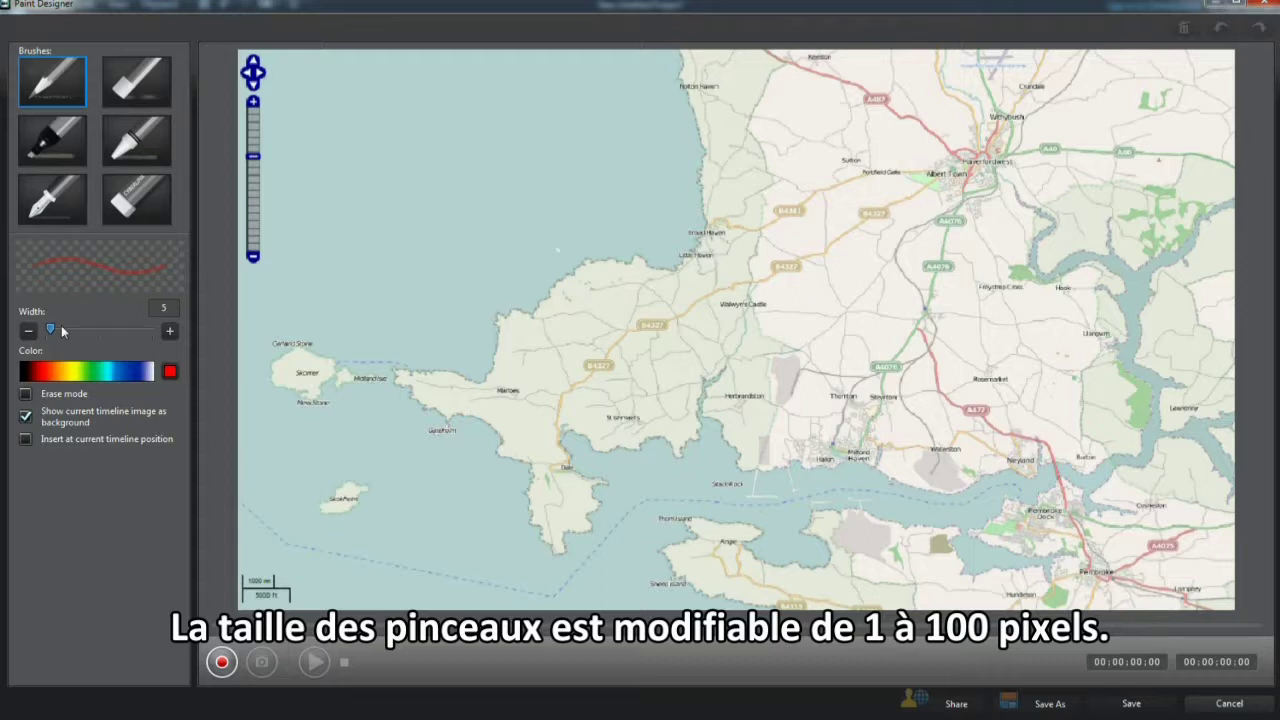
left_click(28, 331)
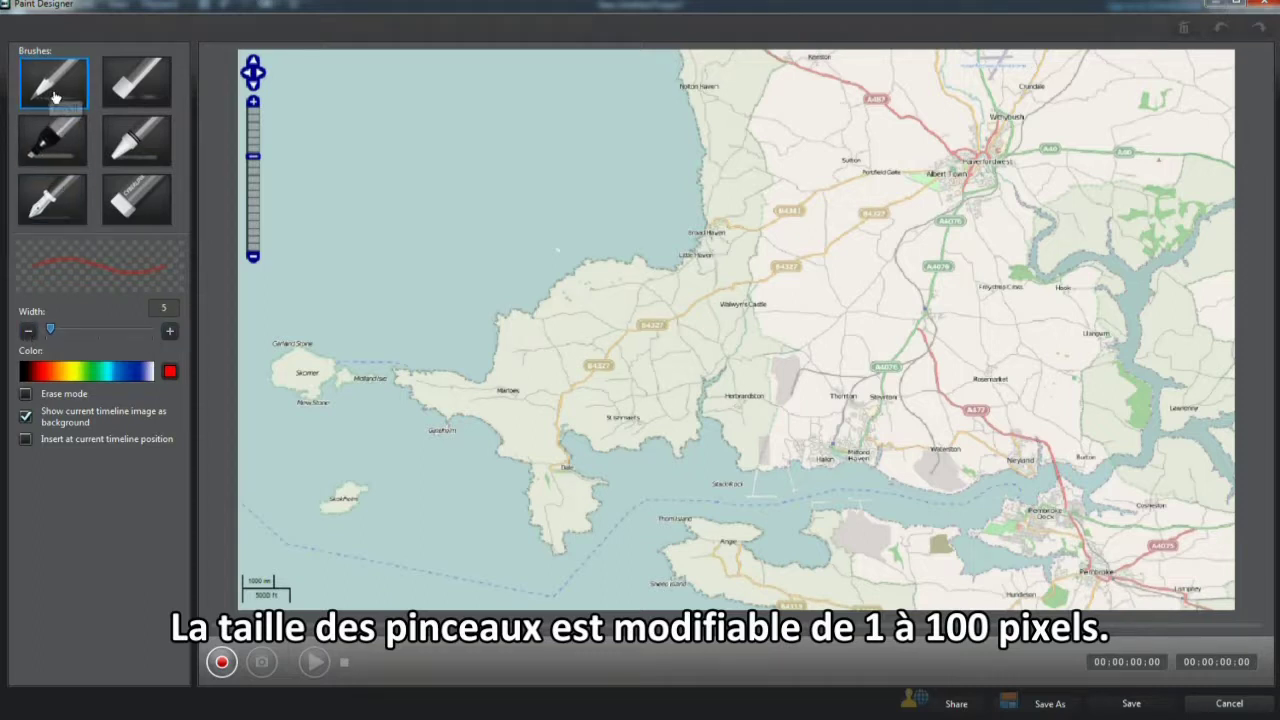
left_click(60, 198)
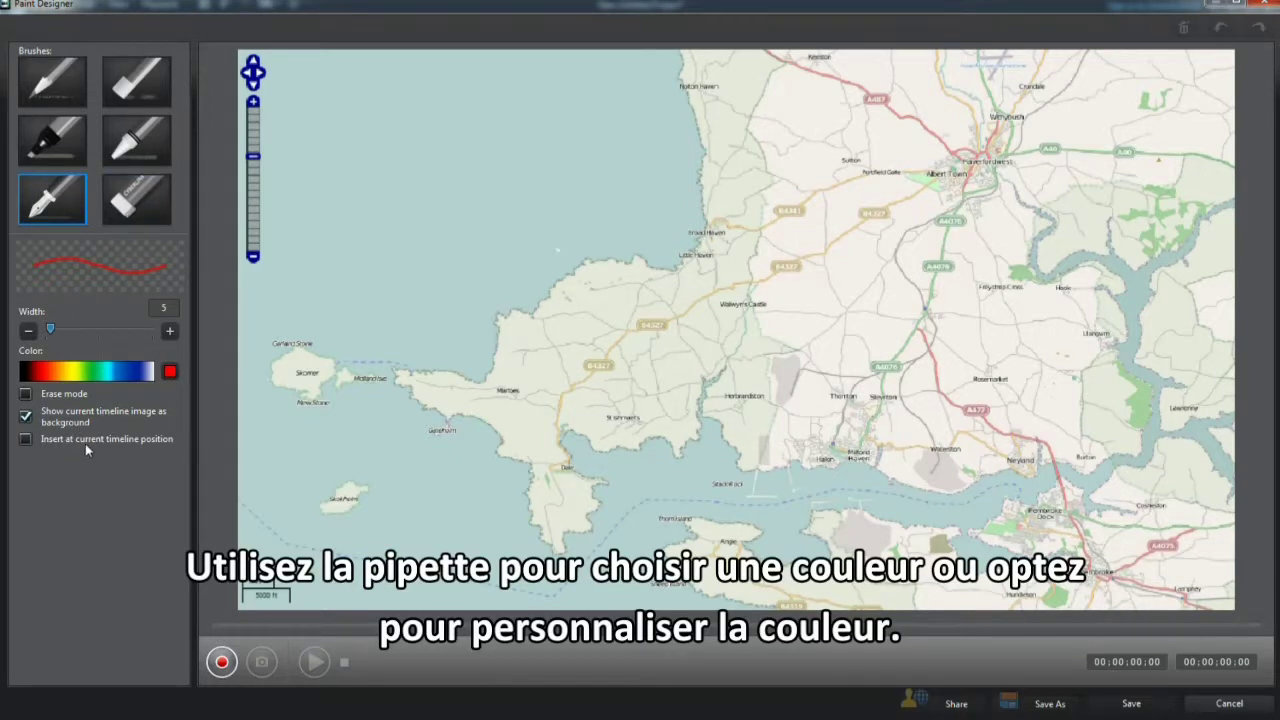
Step: Record a red circle around the top town and a route running southwest, then west
left_click(222, 662)
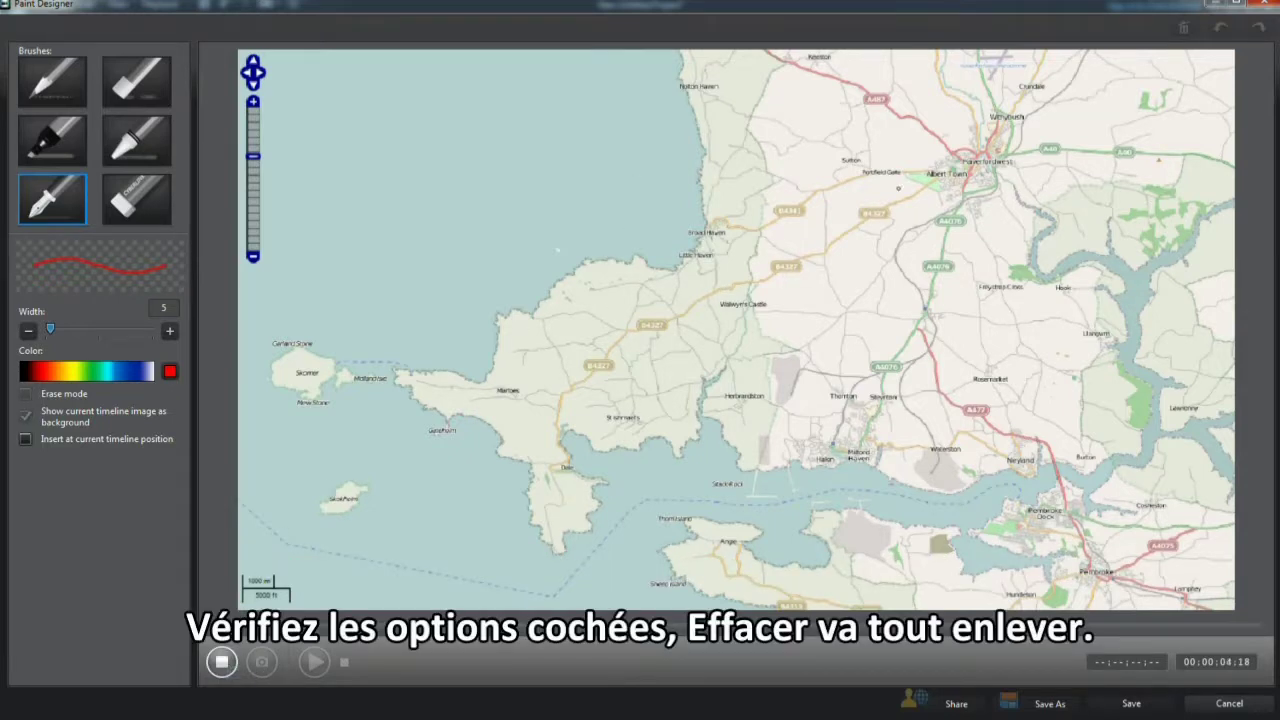
mouse_move(967, 84)
left_mouse_down()
mouse_move(957, 211)
mouse_move(1031, 206)
mouse_move(1070, 121)
left_mouse_up()
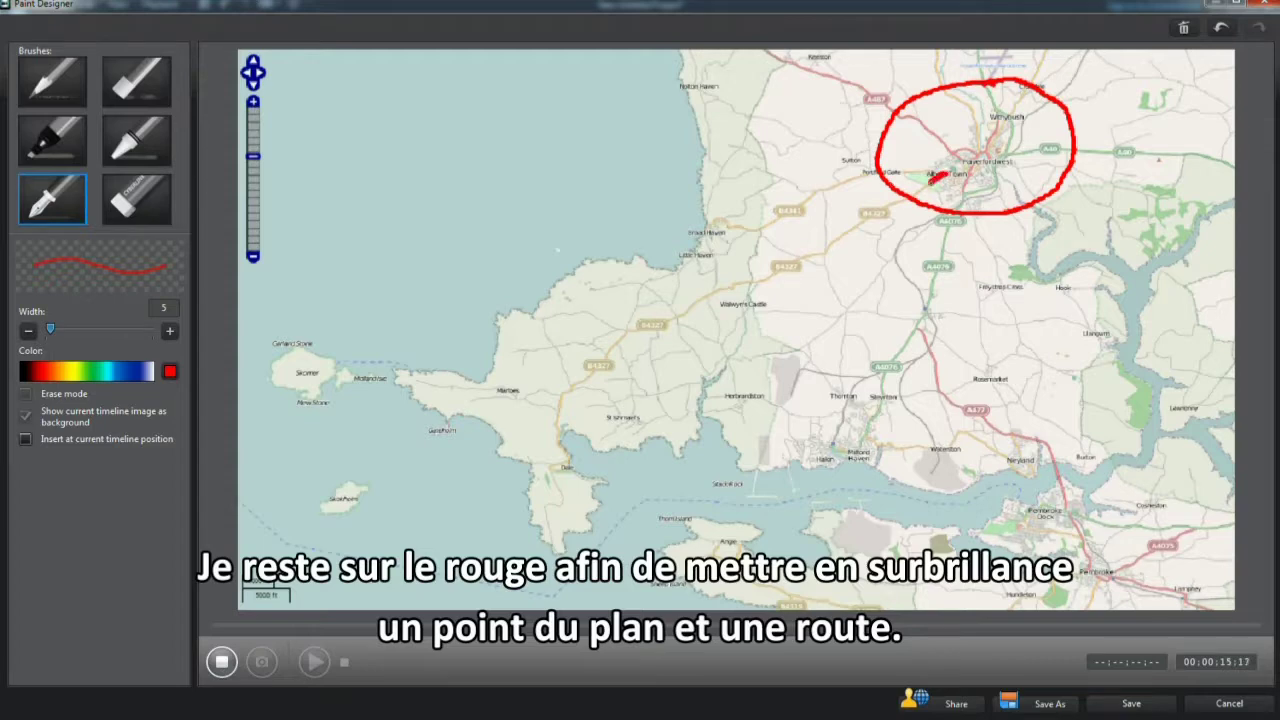
left_click_drag(856, 225, 788, 266)
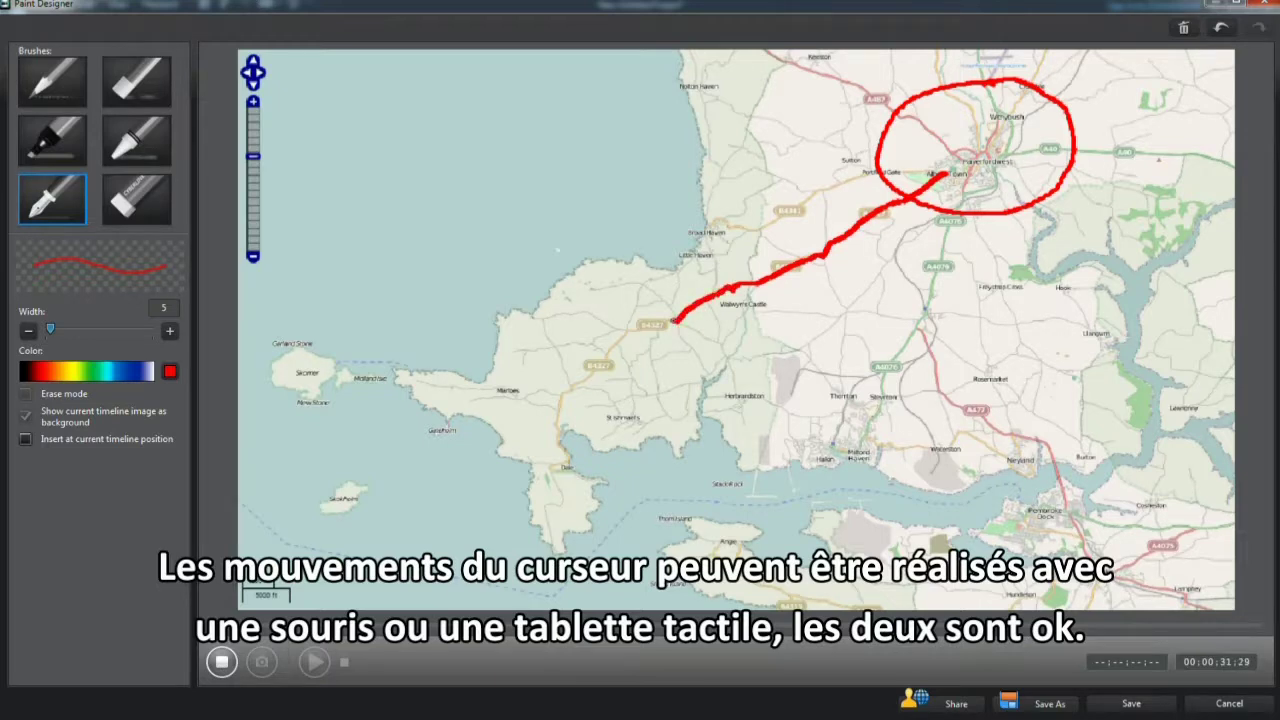
left_click_drag(654, 325, 610, 353)
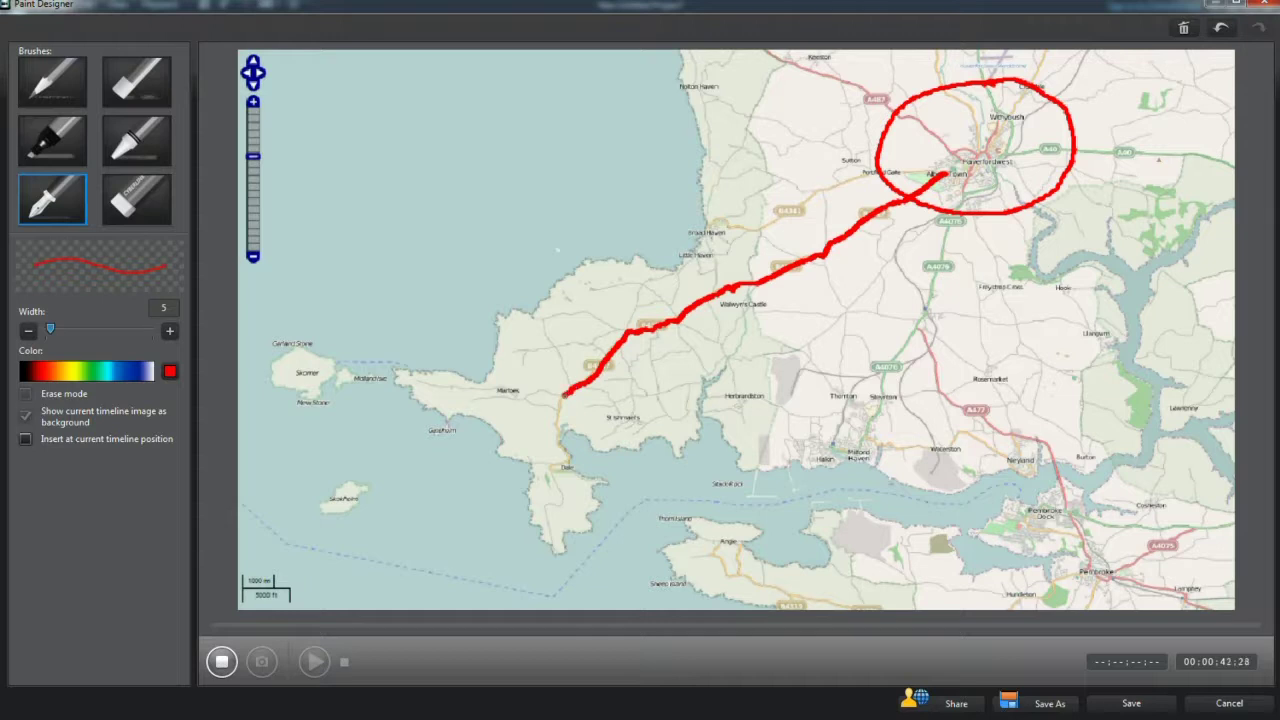
left_click_drag(557, 395, 536, 393)
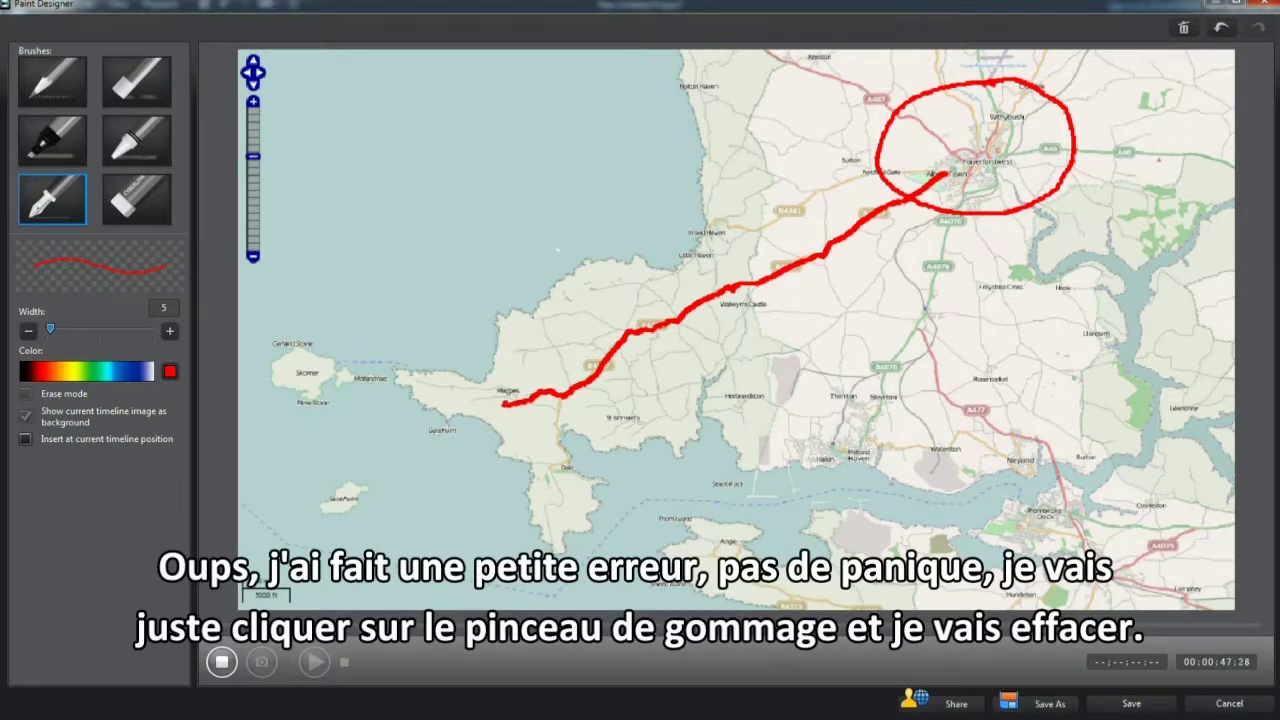
Step: Erase the route's mistake, finish the line, and save the painting as custom template Mapp001
left_click(137, 198)
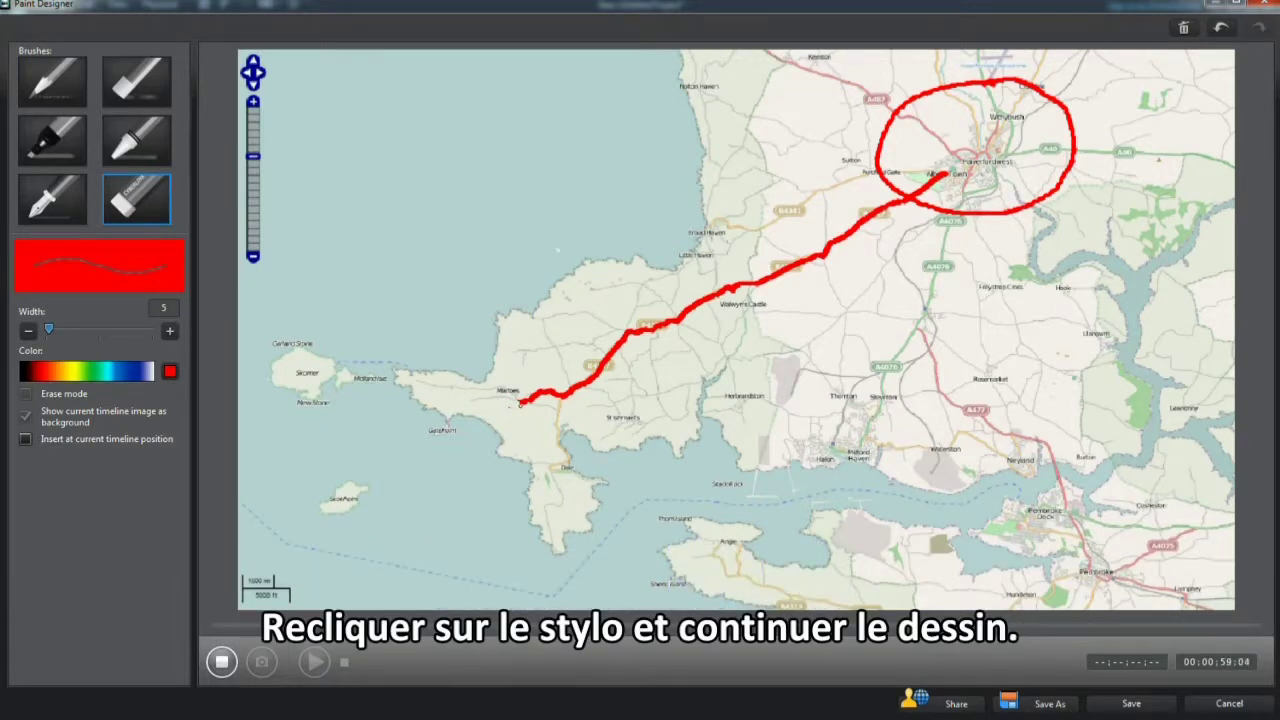
left_click(52, 198)
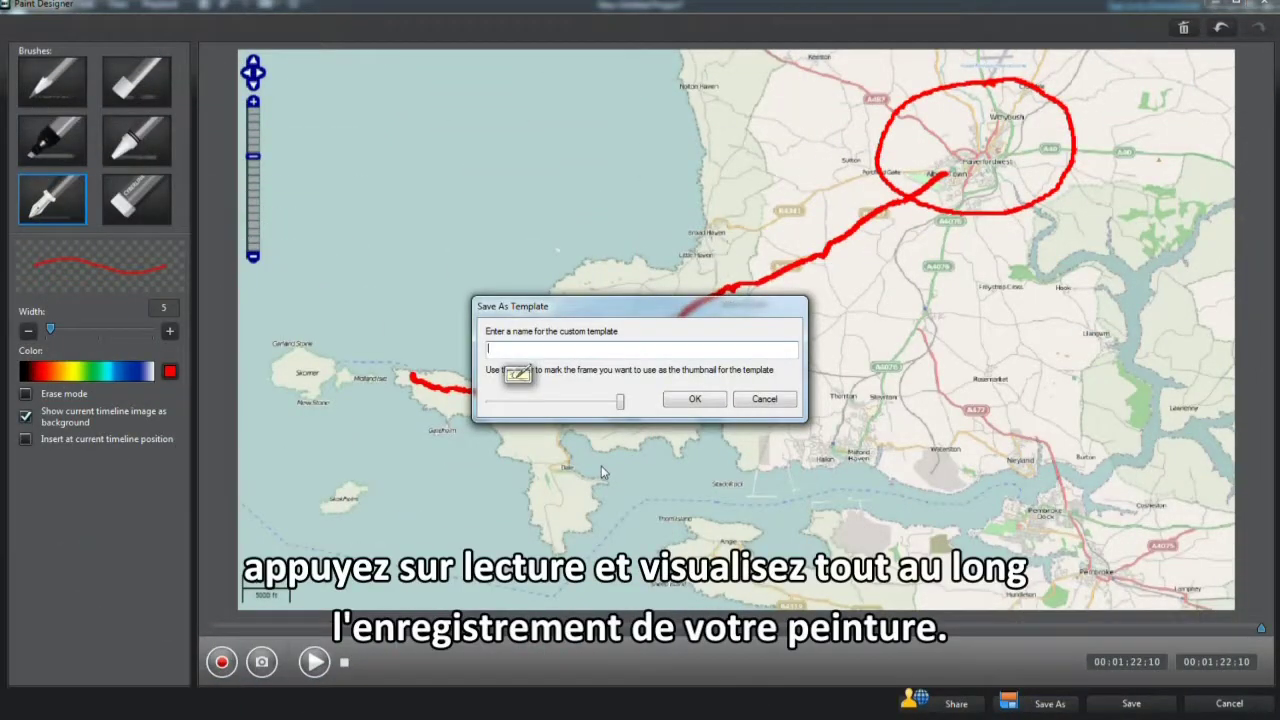
type("Mapp001")
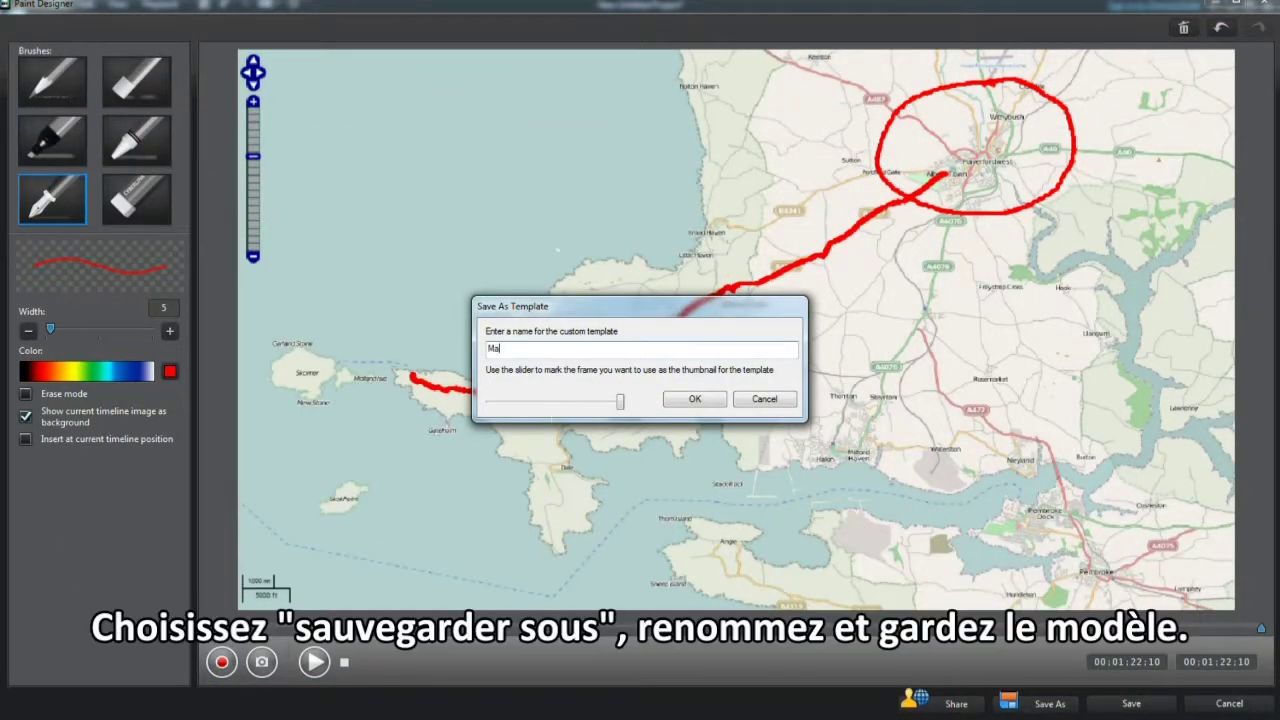
left_click_drag(614, 404, 574, 401)
left_click(695, 399)
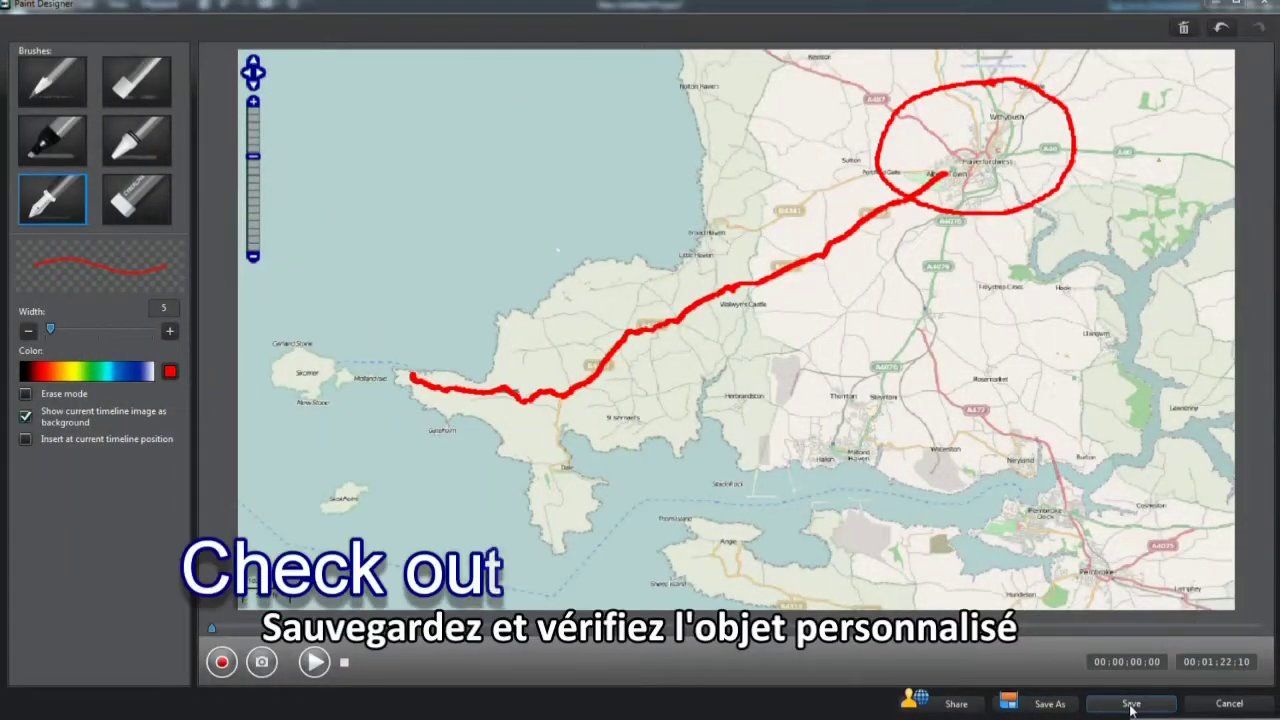
left_click(1131, 704)
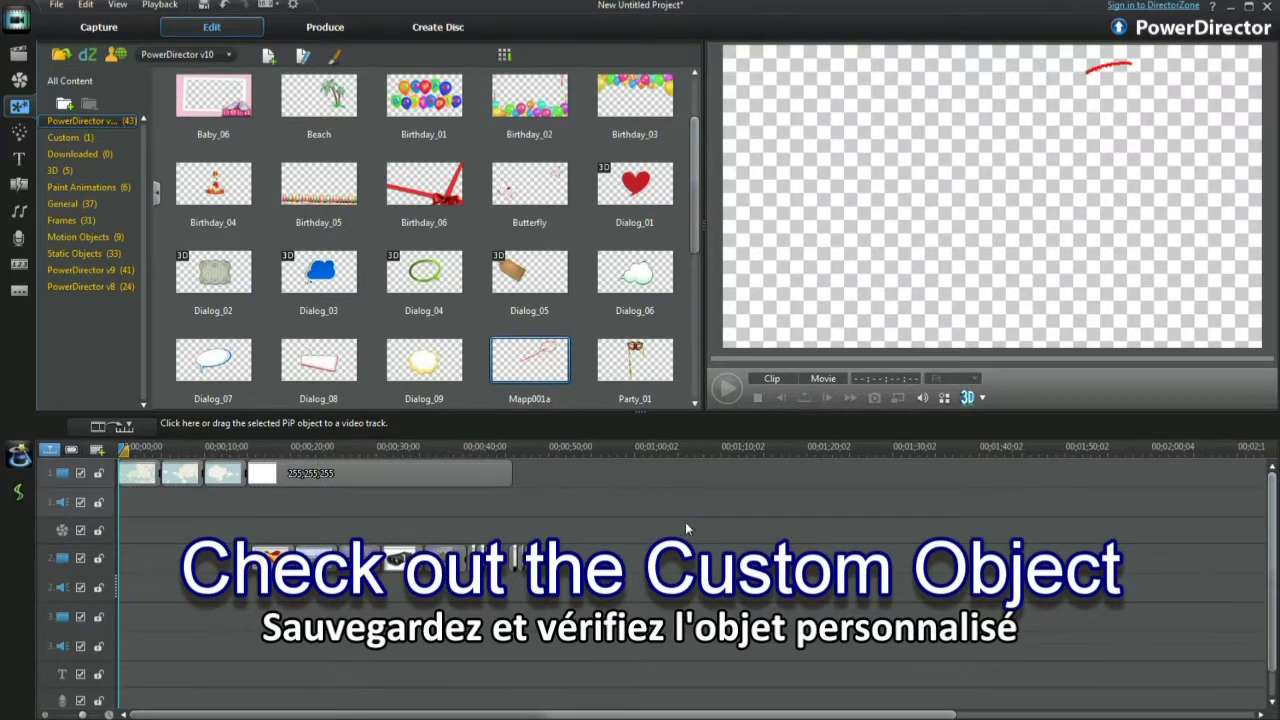
Step: Place Mapp001a from Custom on track 3, trim it to 5 seconds, and play it over the map
left_click(72, 139)
left_click_drag(242, 124, 118, 618)
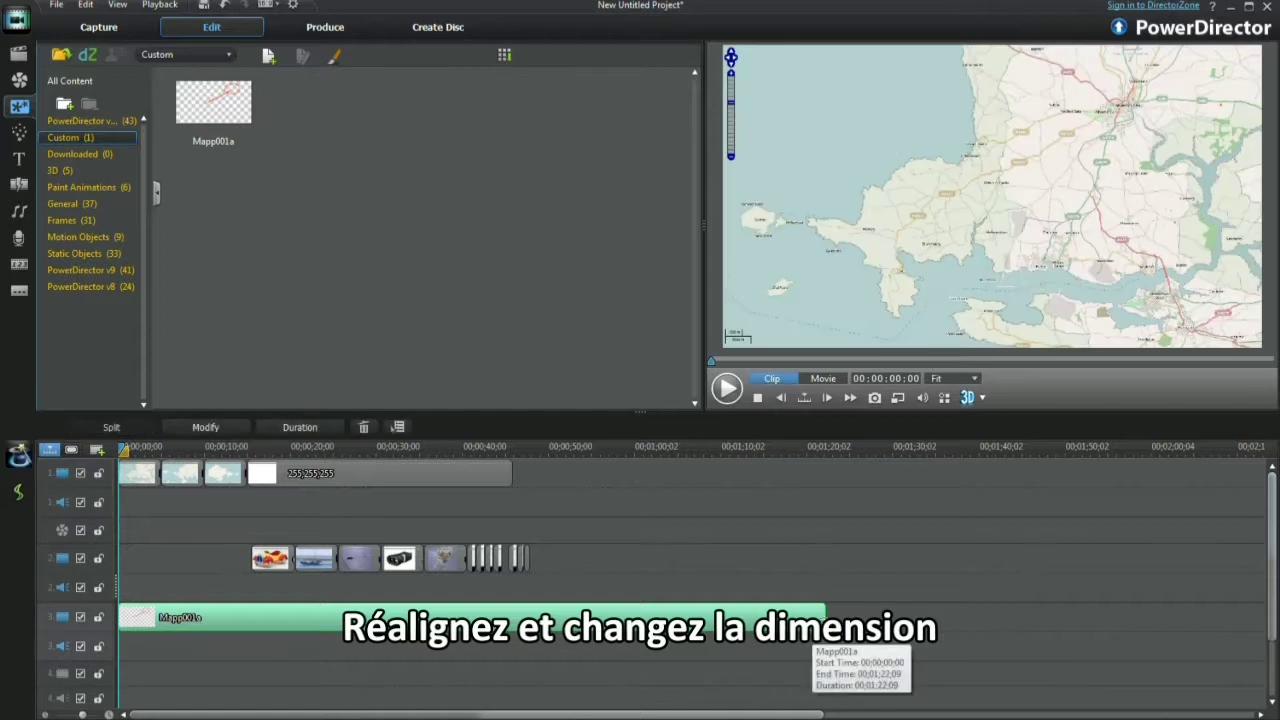
left_click_drag(823, 617, 160, 617)
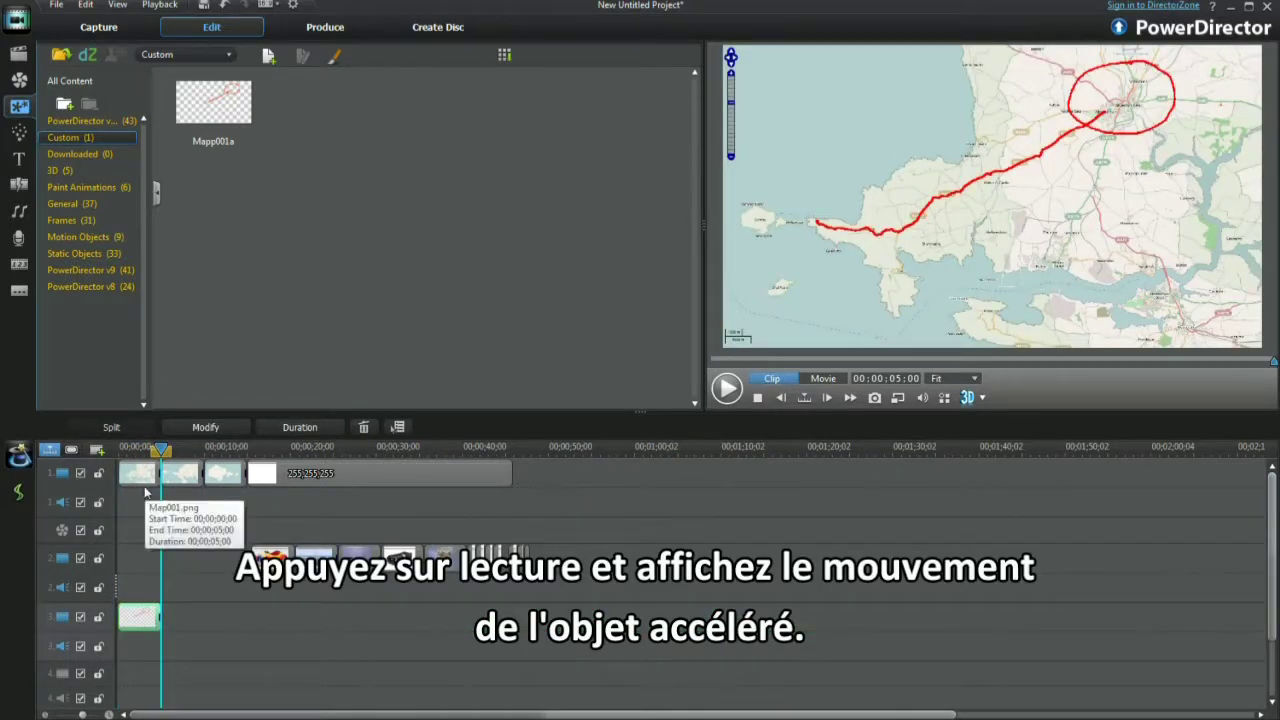
left_click(145, 477)
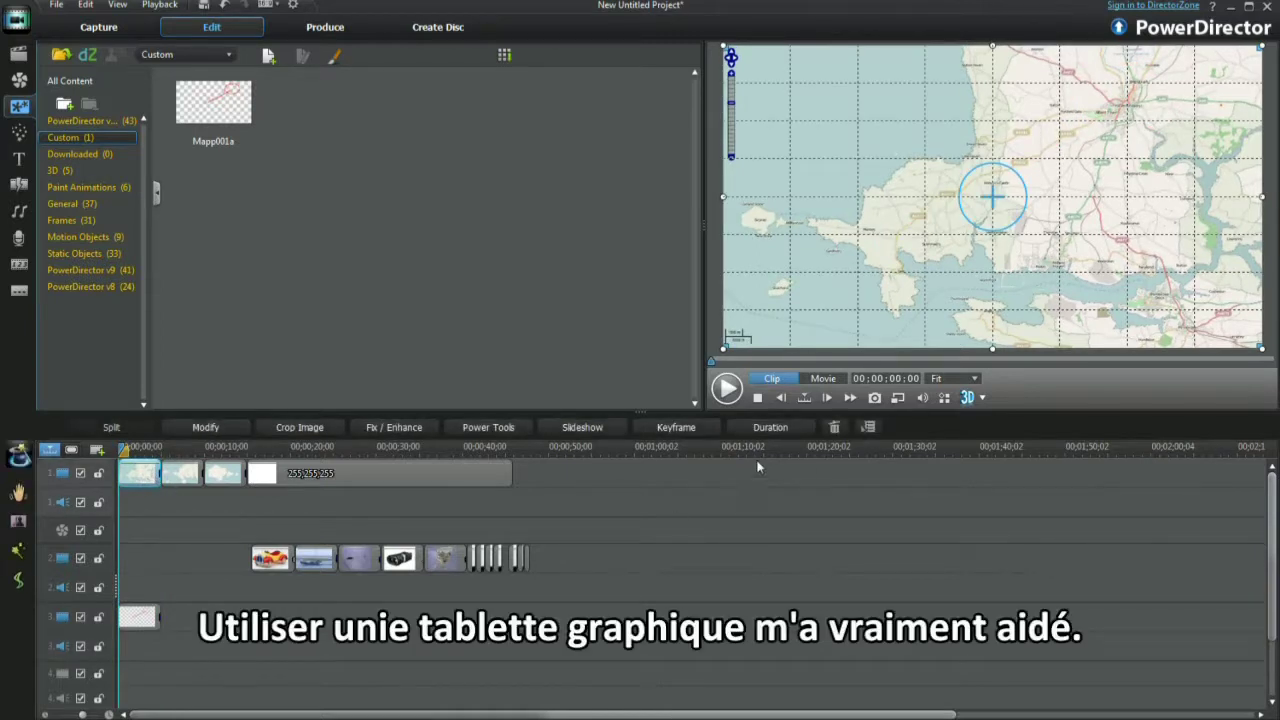
left_click(735, 396)
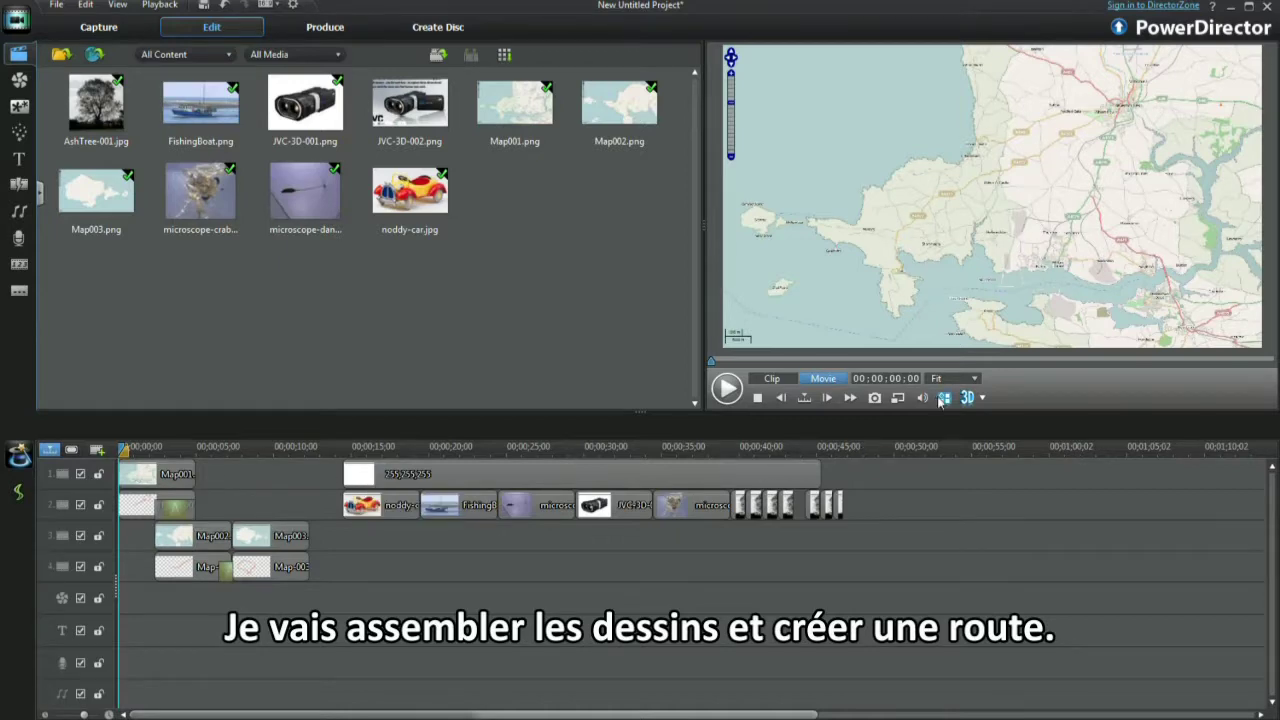
Step: Pick a different preview display setting from the options menu below the preview window
left_click(940, 397)
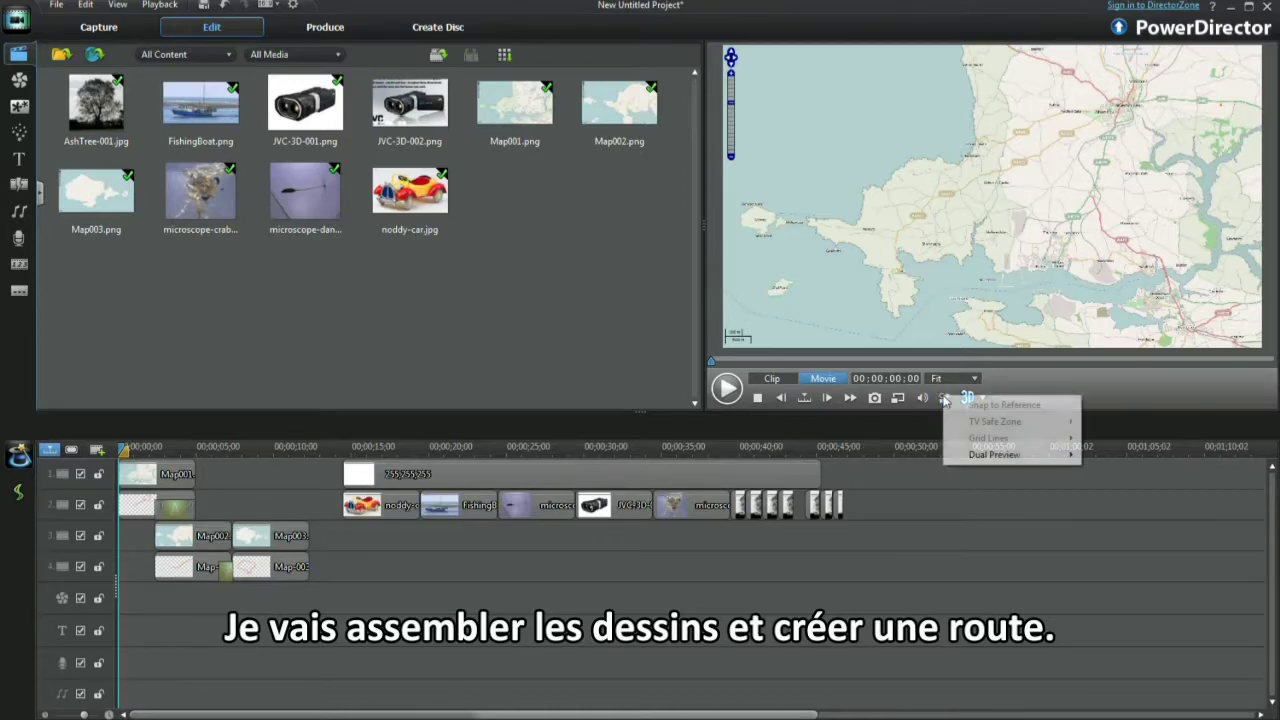
left_click(940, 397)
left_click(920, 405)
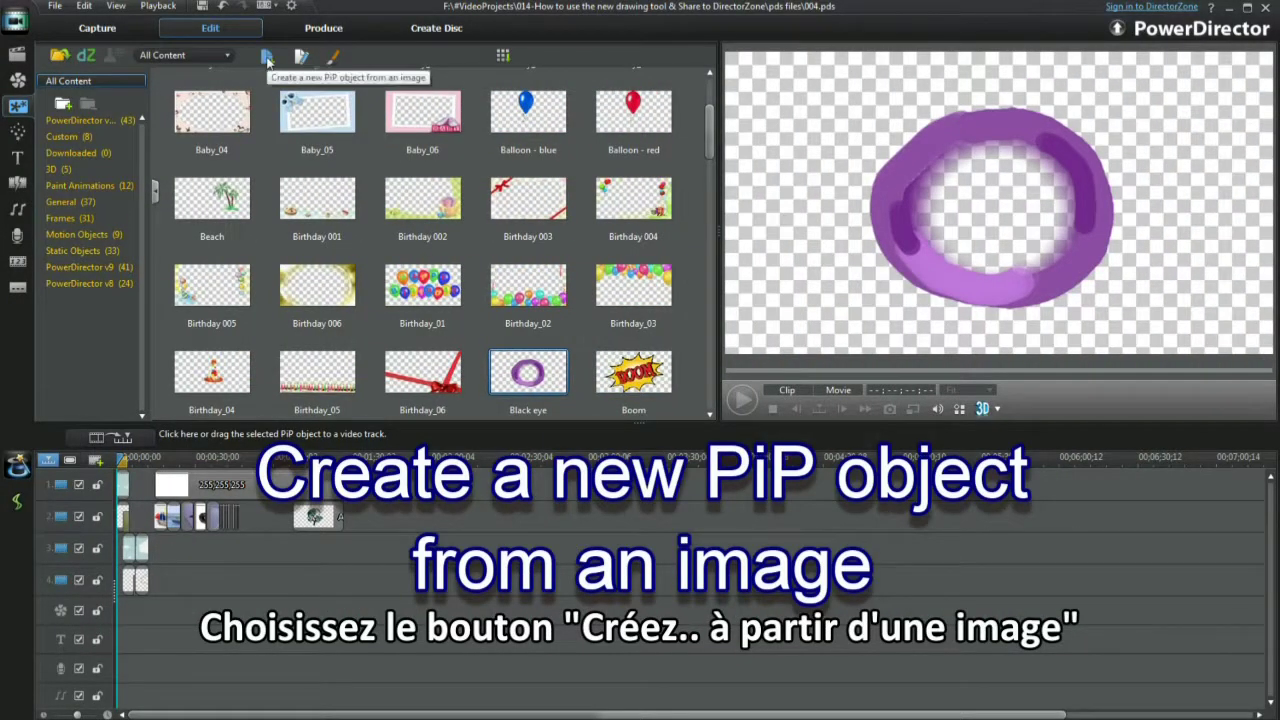
Step: Import the camcorder image as a new PiP object and chroma-key out its white background
left_click(267, 58)
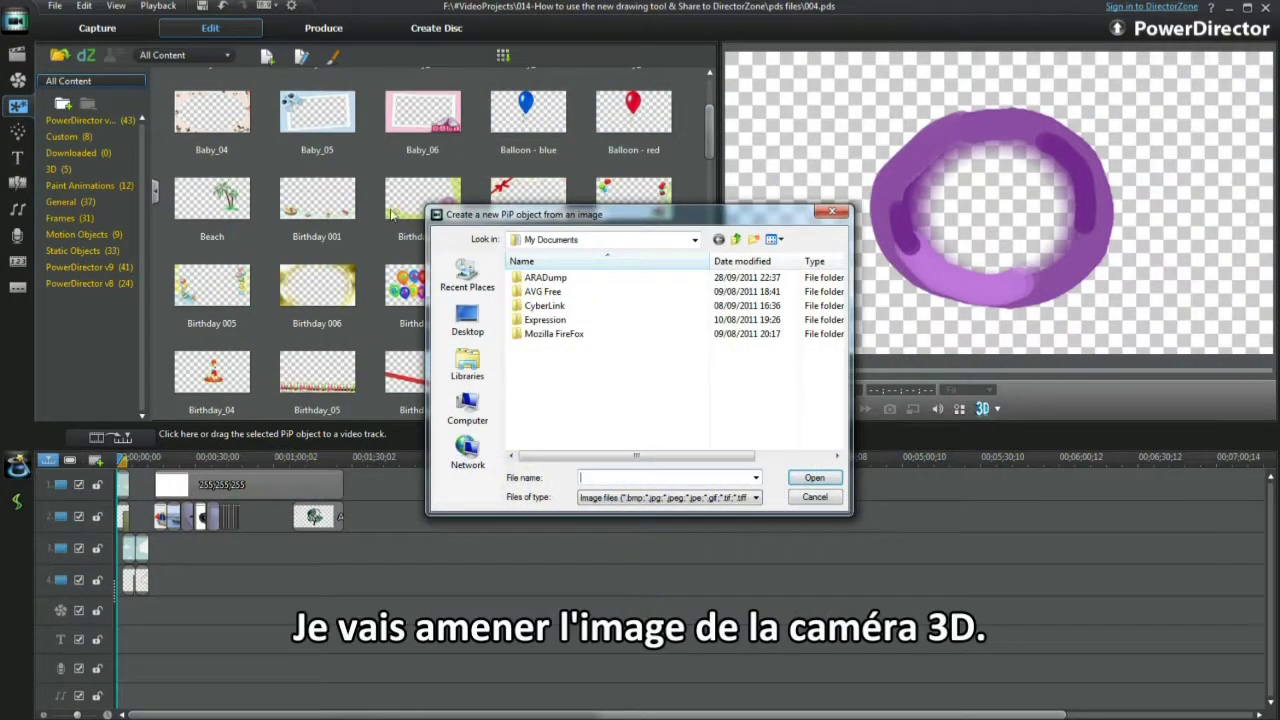
left_click(467, 365)
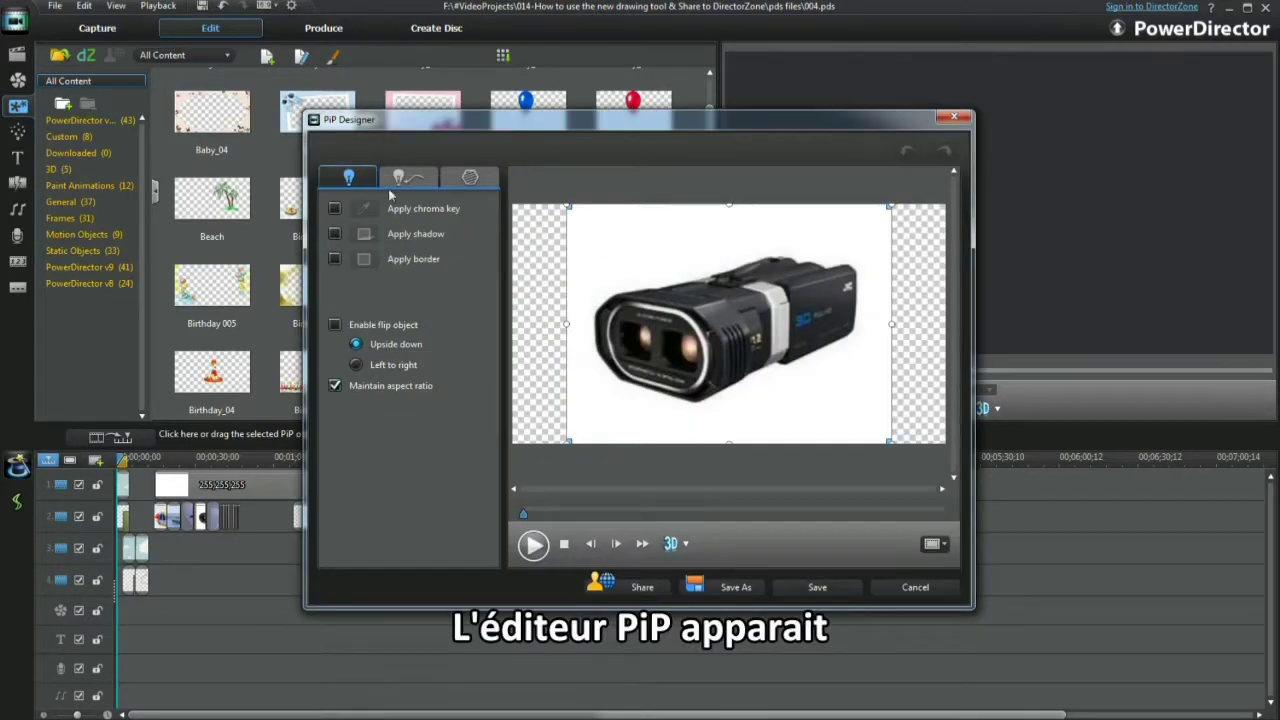
left_click(335, 208)
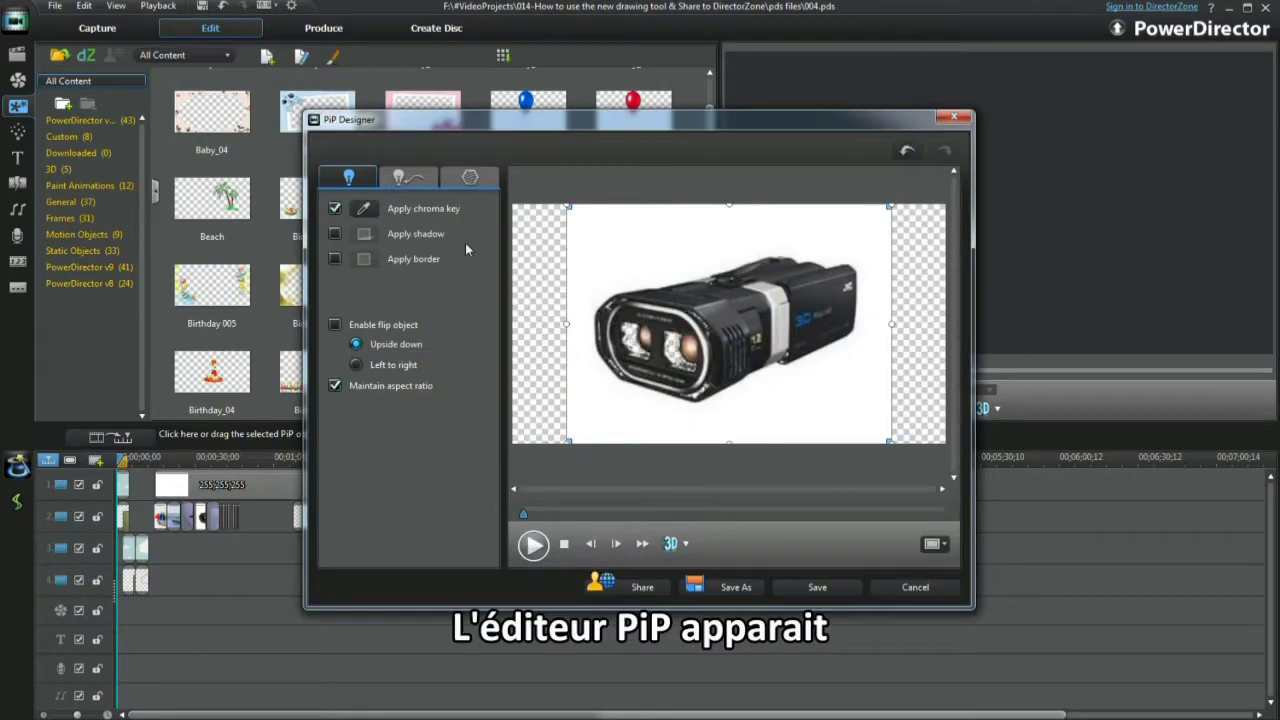
left_click(363, 208)
left_click(257, 342)
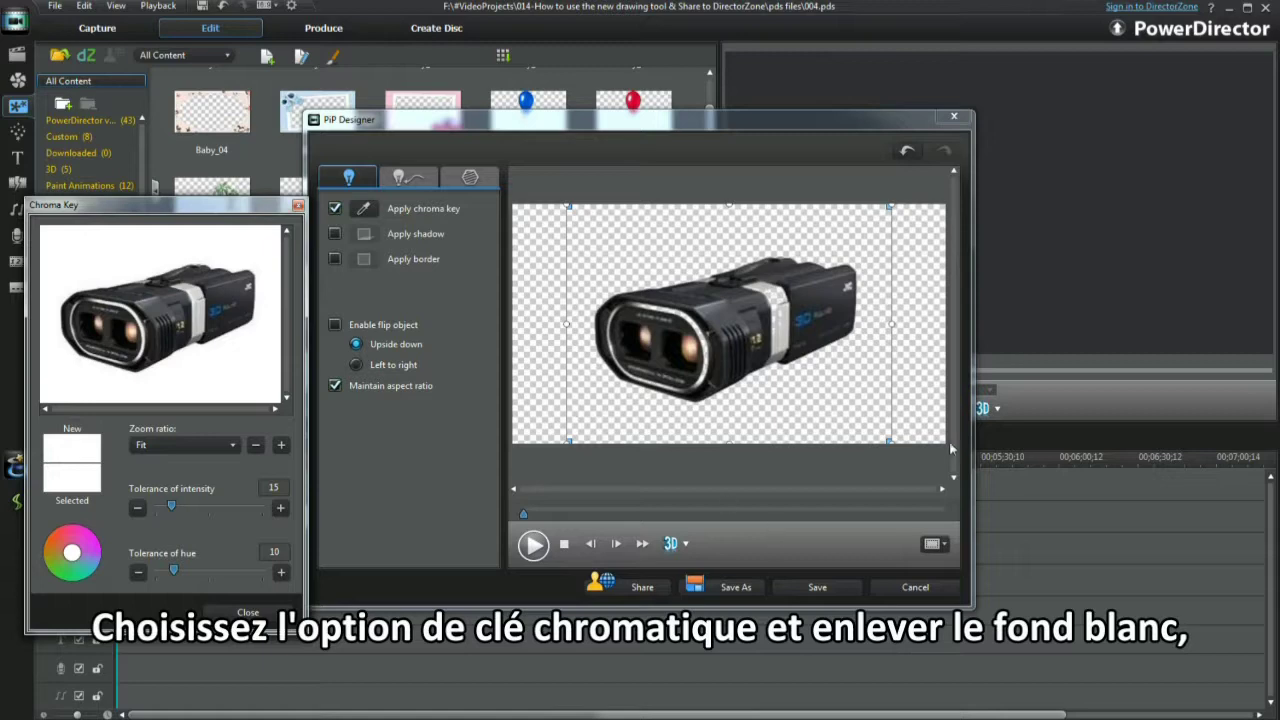
left_click(250, 612)
Step: Save the keyed image as custom object 'JVC 3D Camera' and place it on track 2
left_click(818, 588)
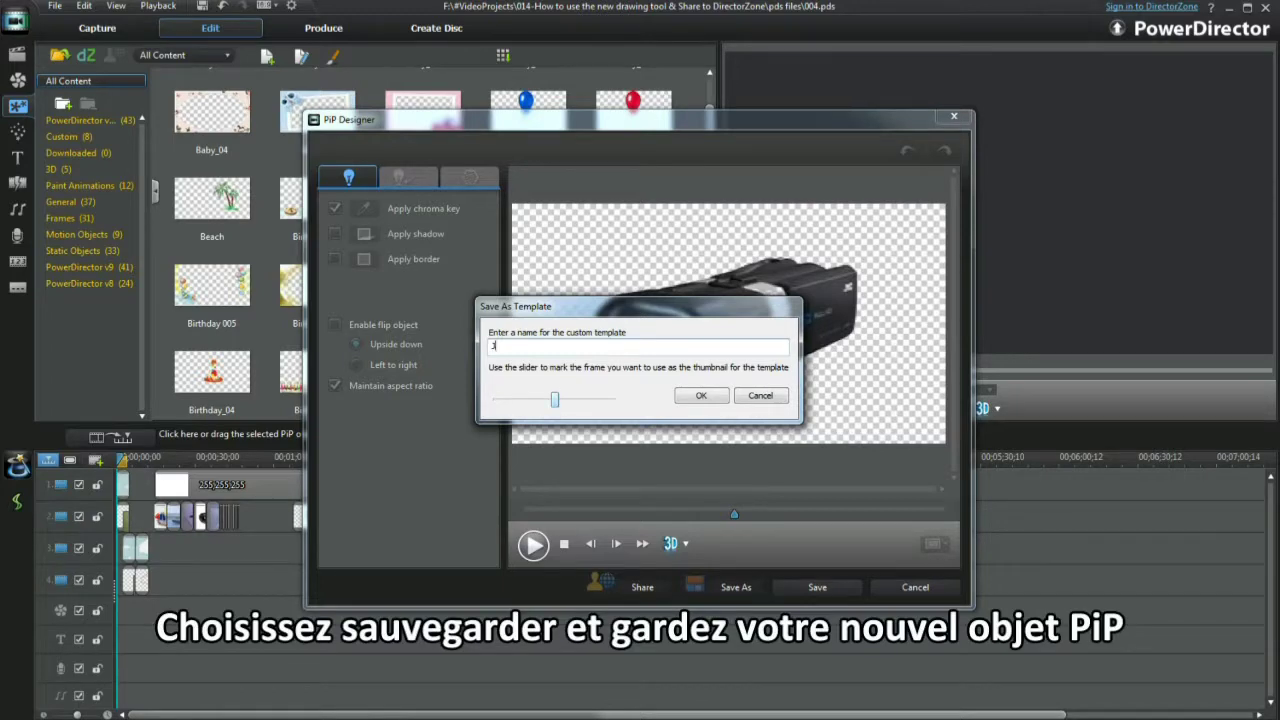
type("JVC 3D Camera")
left_click(701, 395)
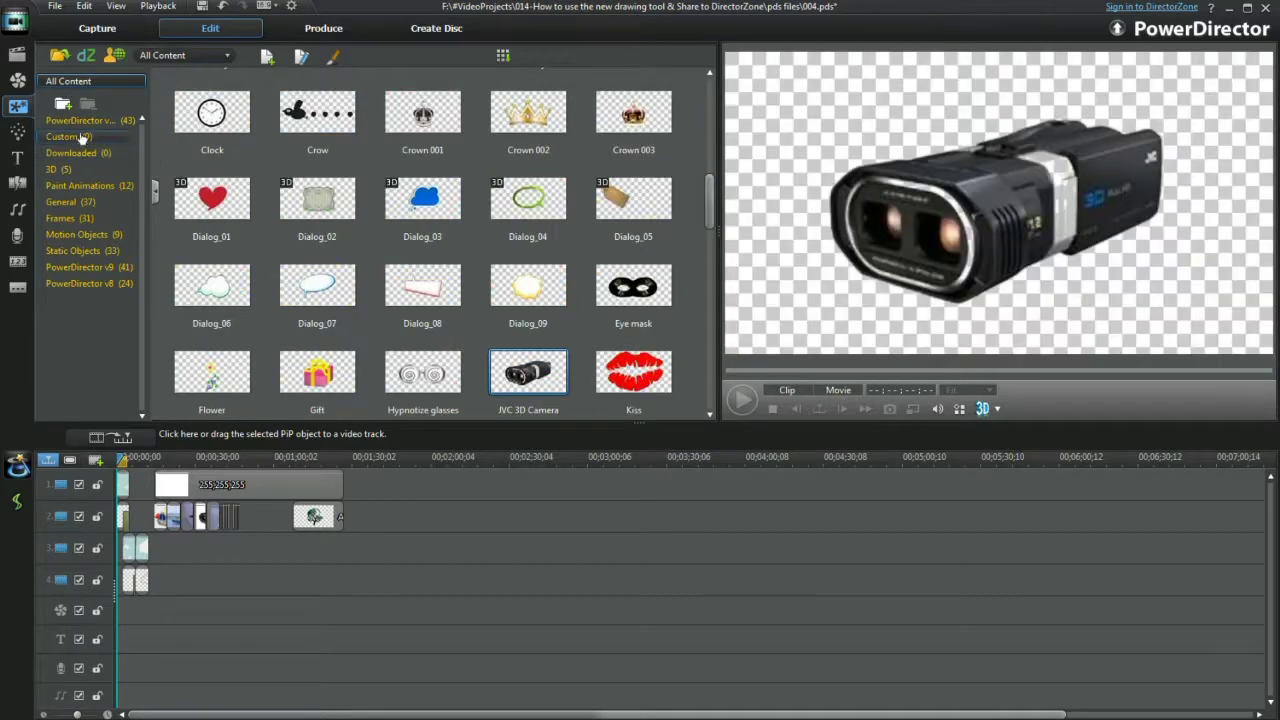
left_click(82, 137)
left_click_drag(528, 102, 274, 518)
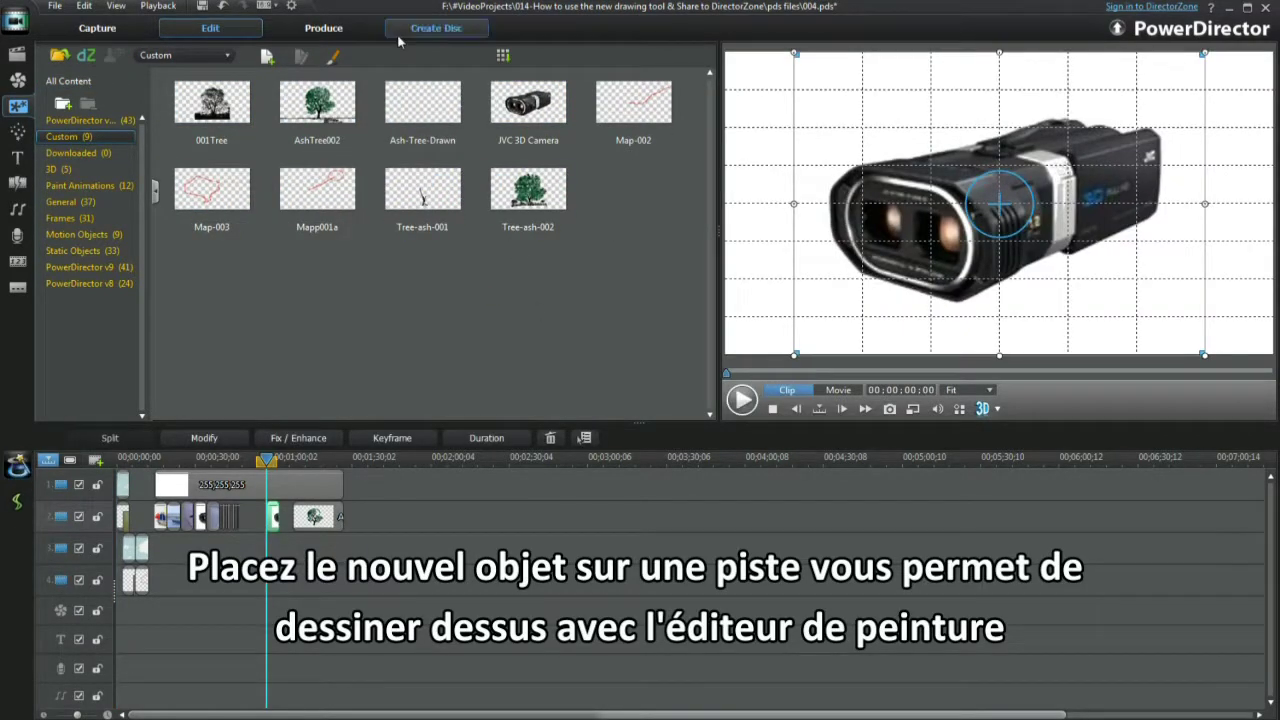
Step: Open the Paint Designer over the camera object and select the third-row left brush
left_click(333, 55)
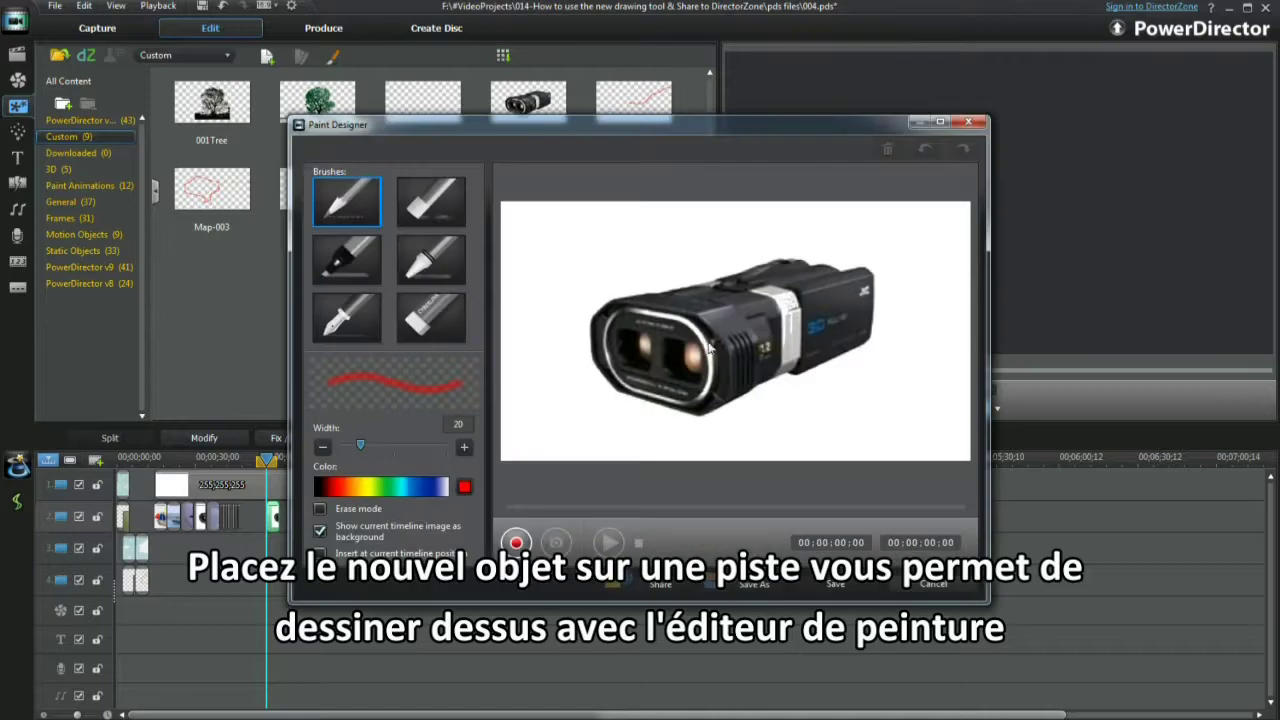
left_click(346, 317)
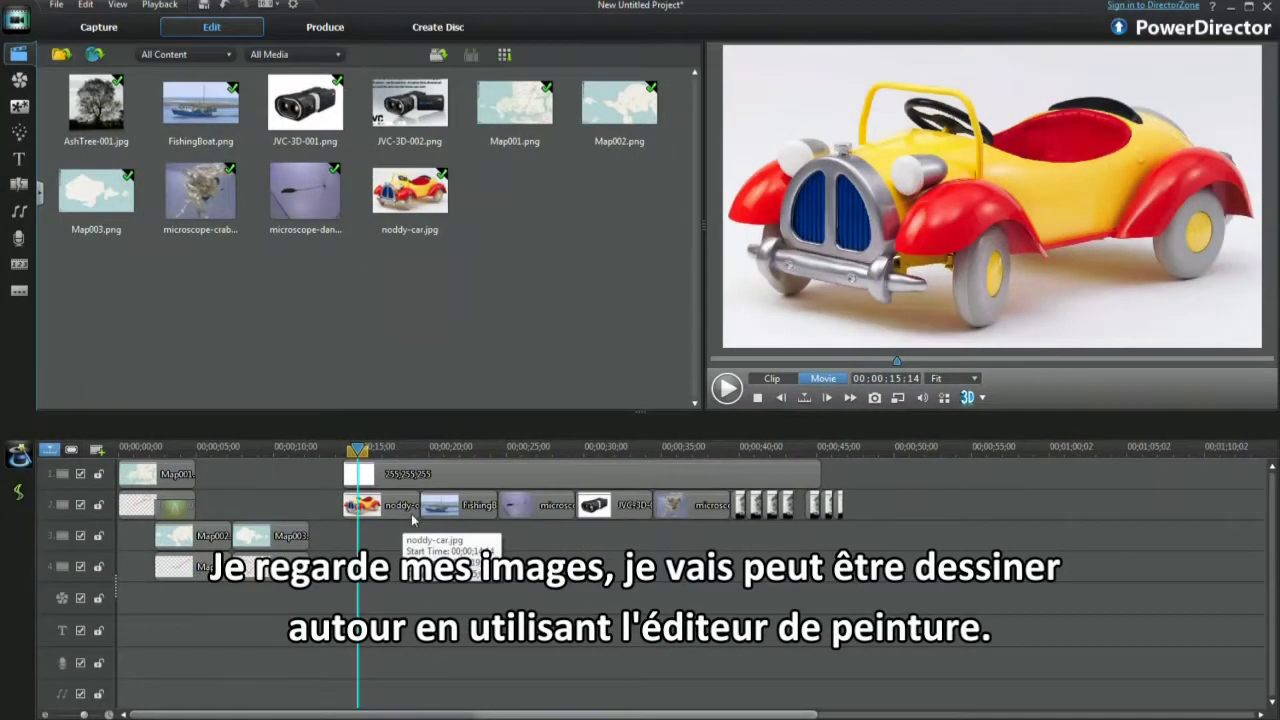
Step: Preview the noddy-car, FishingBoat, microscope and JVC-3D-001 clips, then open the Paint Designer for 001Tree
left_click(412, 512)
left_click(455, 506)
left_click(560, 506)
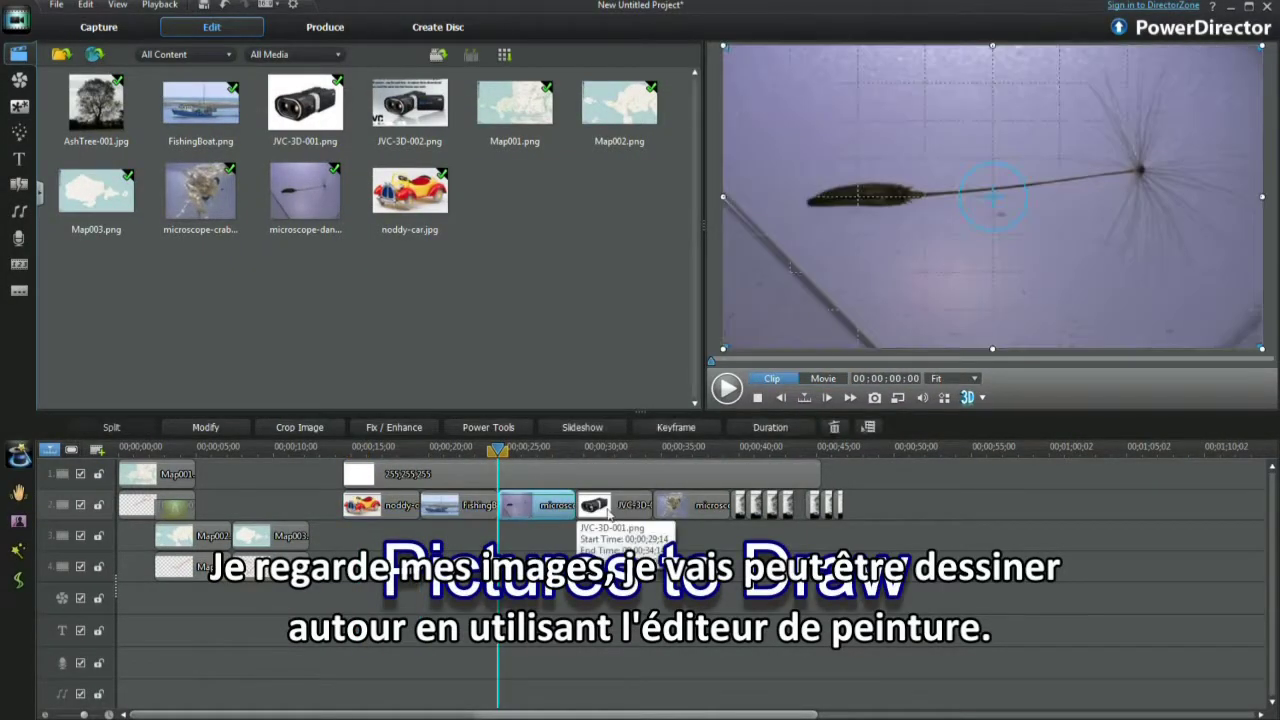
left_click(610, 508)
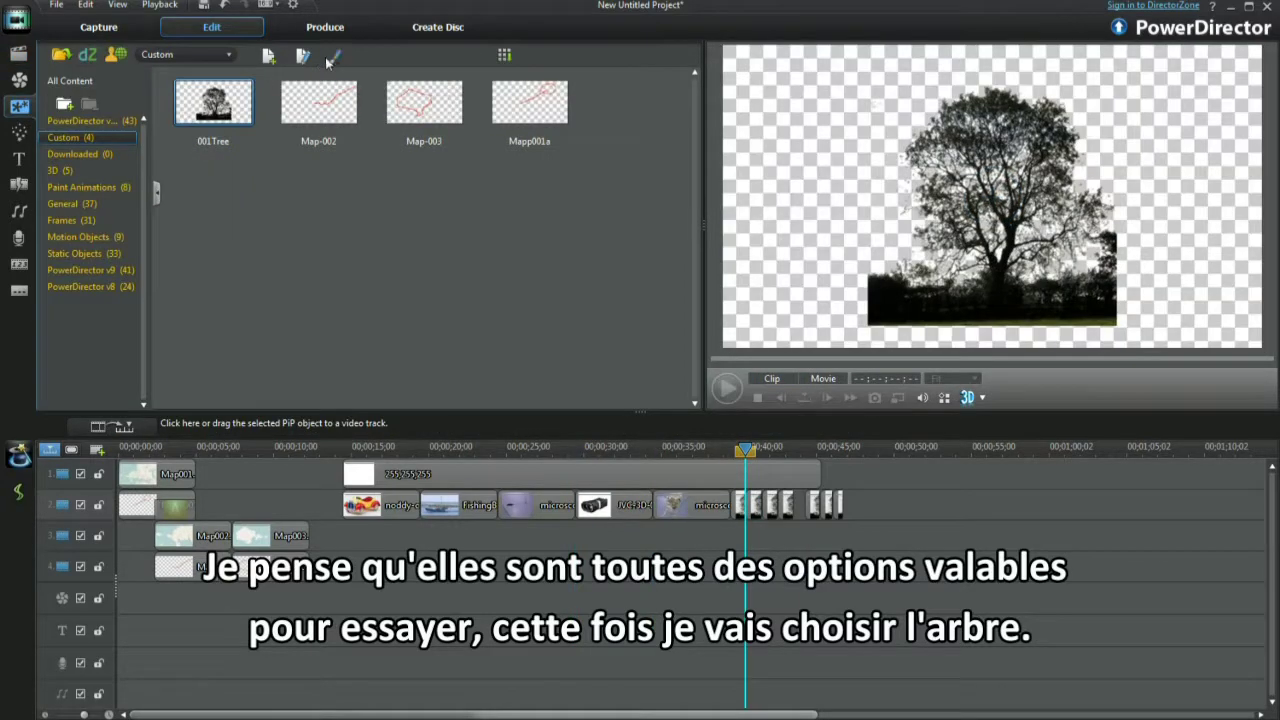
left_click(334, 56)
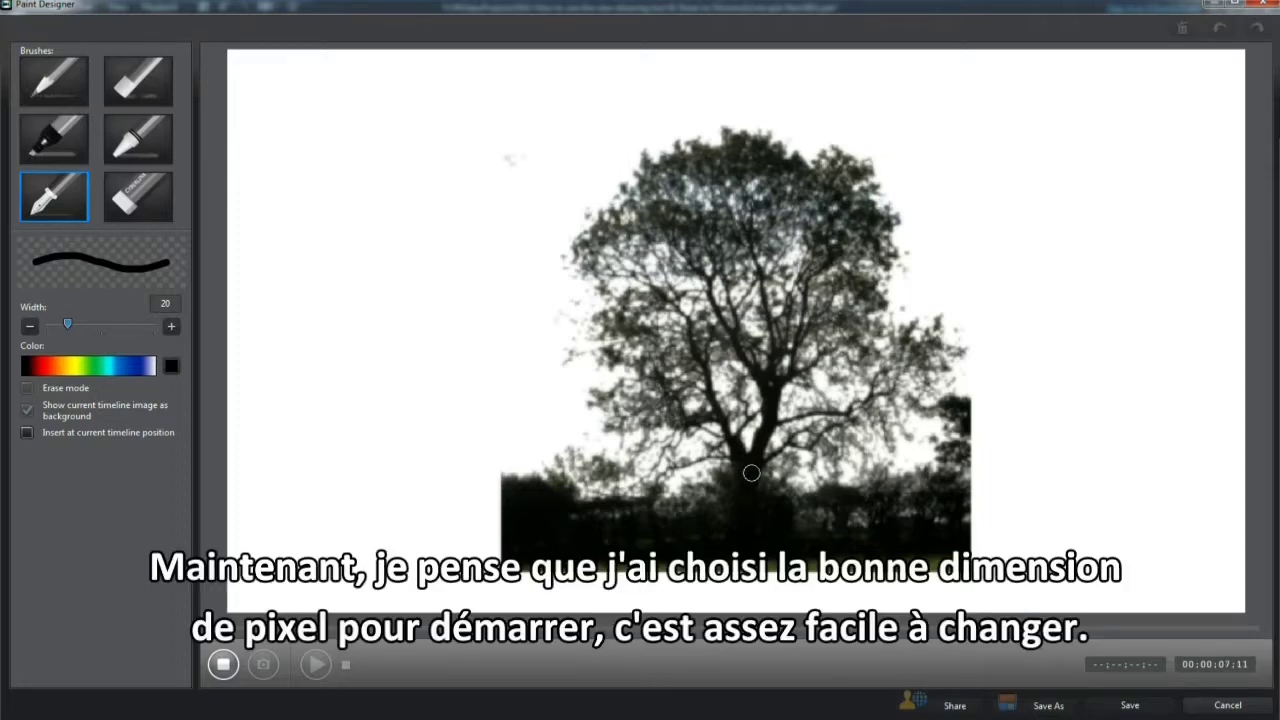
Step: Paint recorded brush strokes over the 001Tree picture
left_click_drag(747, 476, 751, 473)
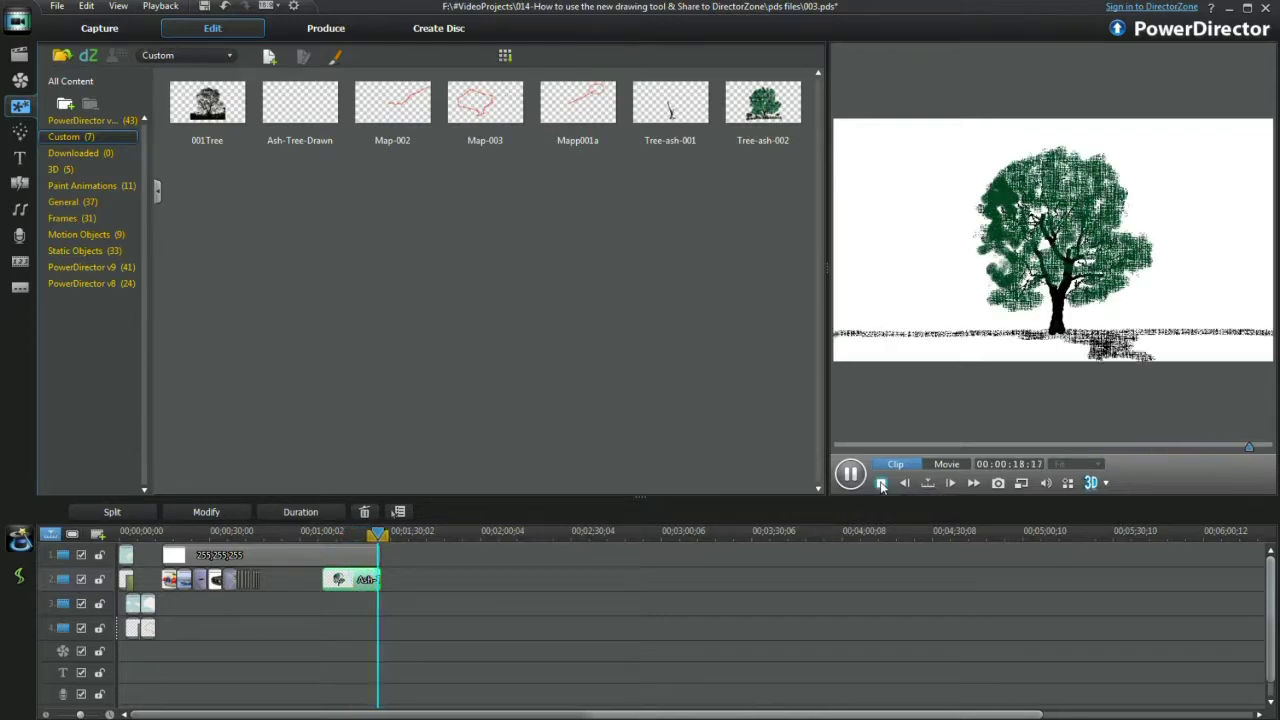
Step: Stop the tree animation and save the painting as the custom template AshTree002
left_click(881, 484)
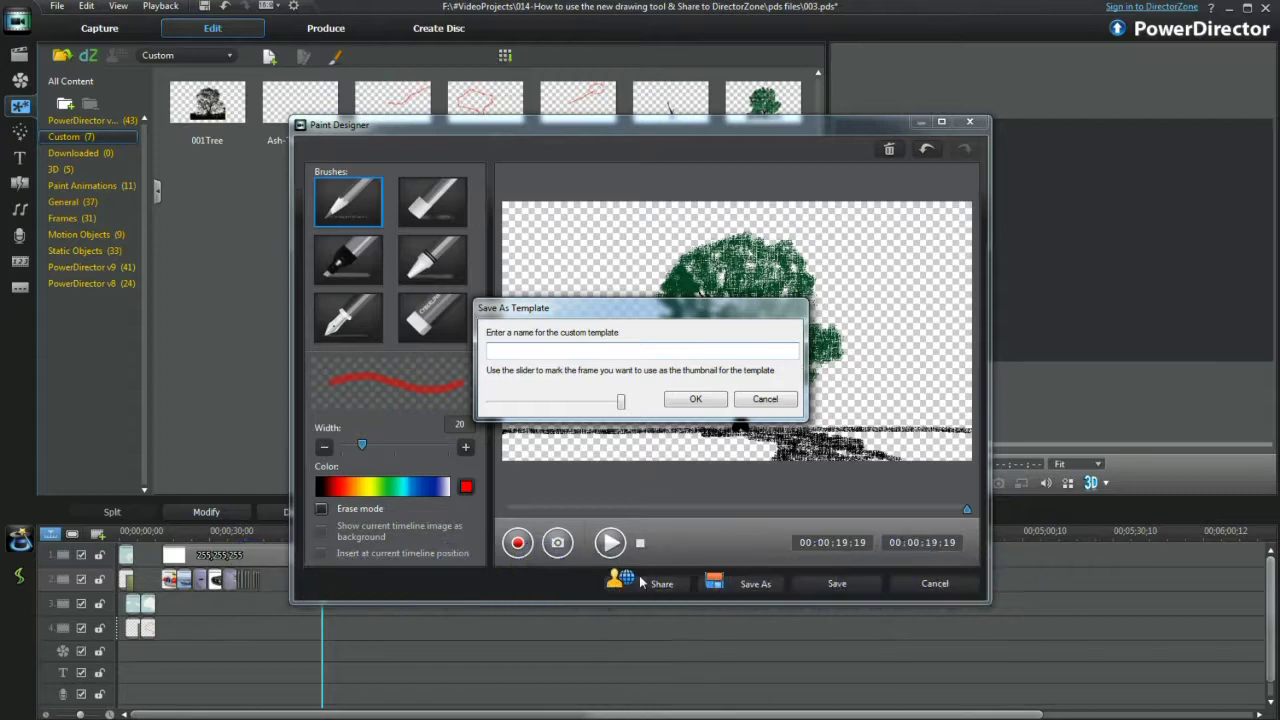
type("AshTree002")
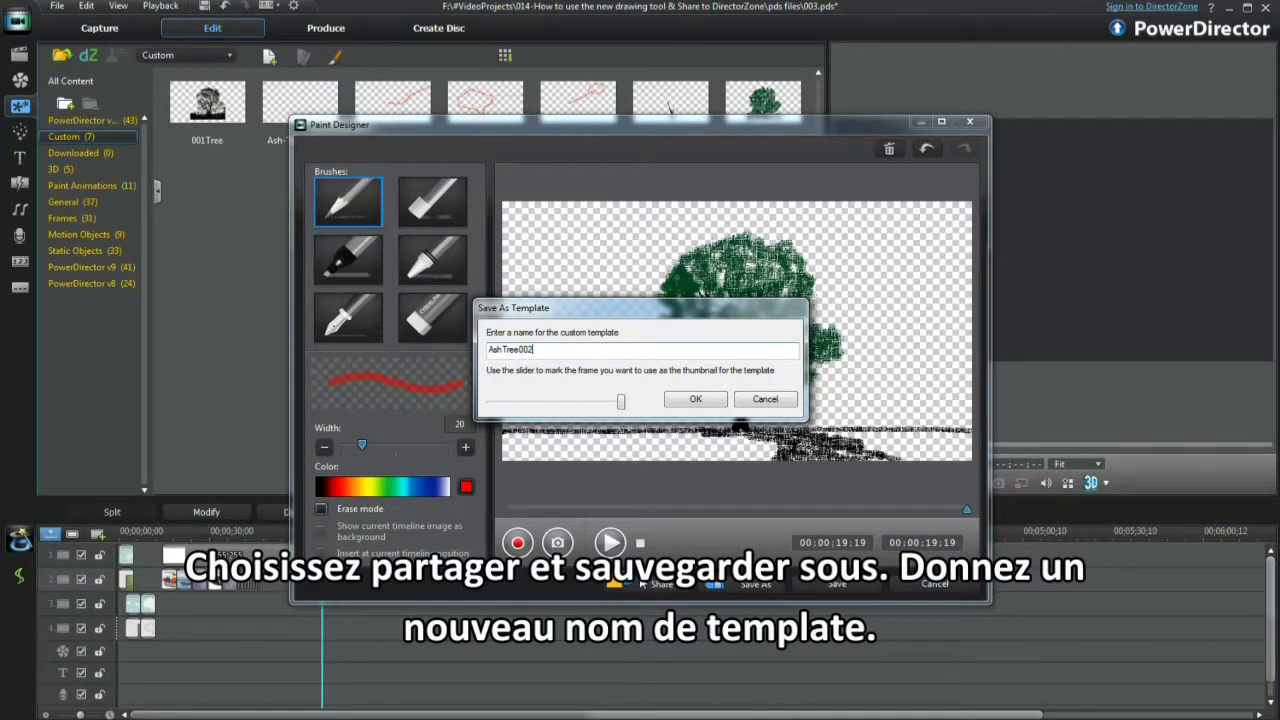
left_click(697, 400)
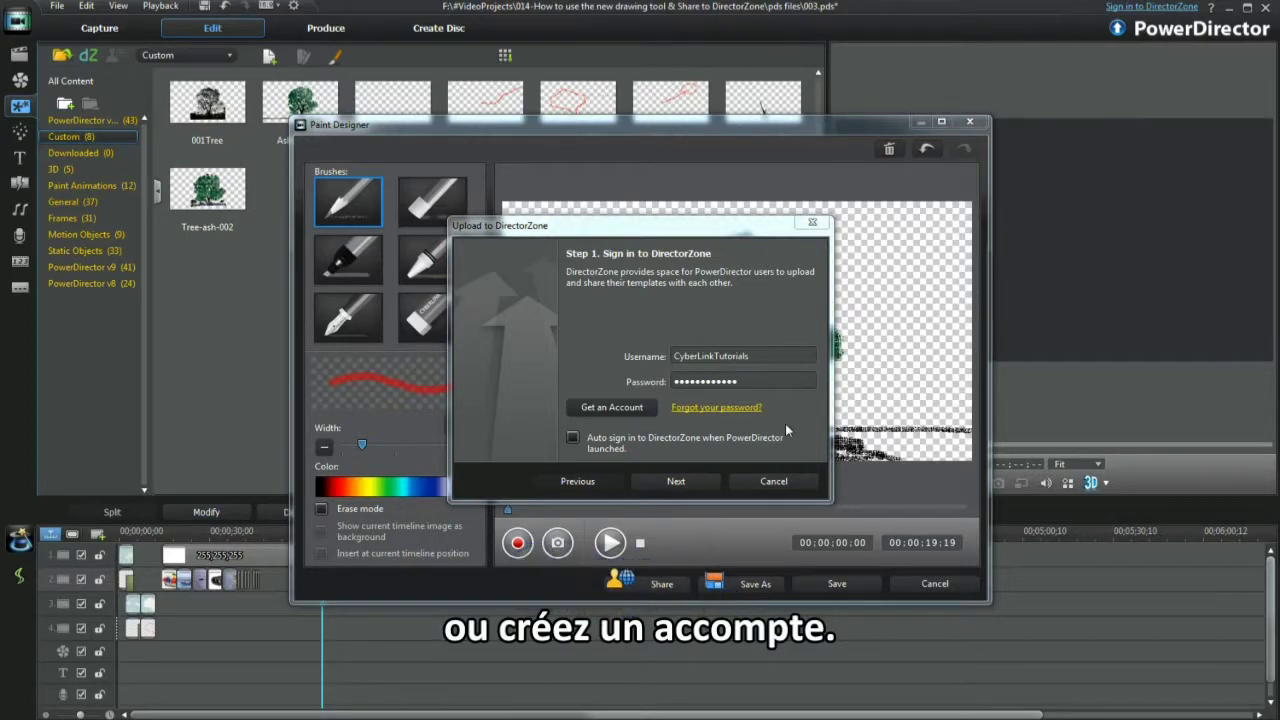
Step: Sign in to DirectorZone, keeping General style and Paint Animation type for AshTree002
left_click(676, 481)
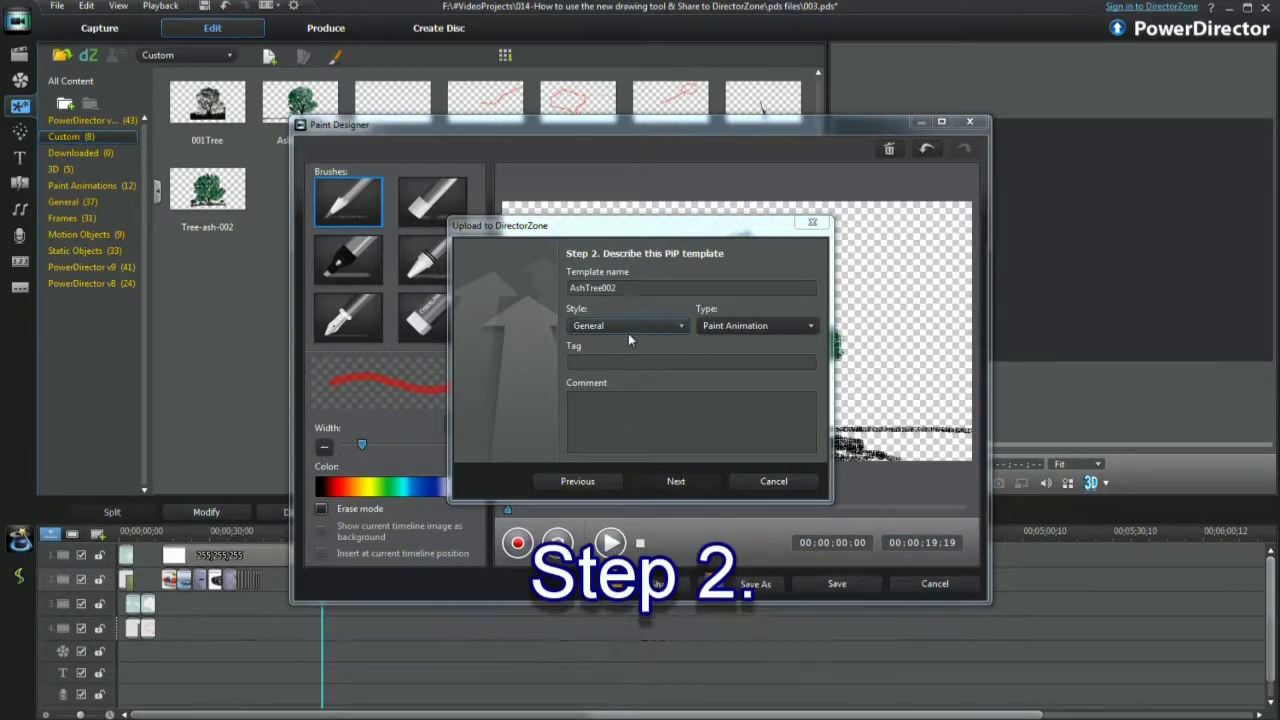
left_click(680, 327)
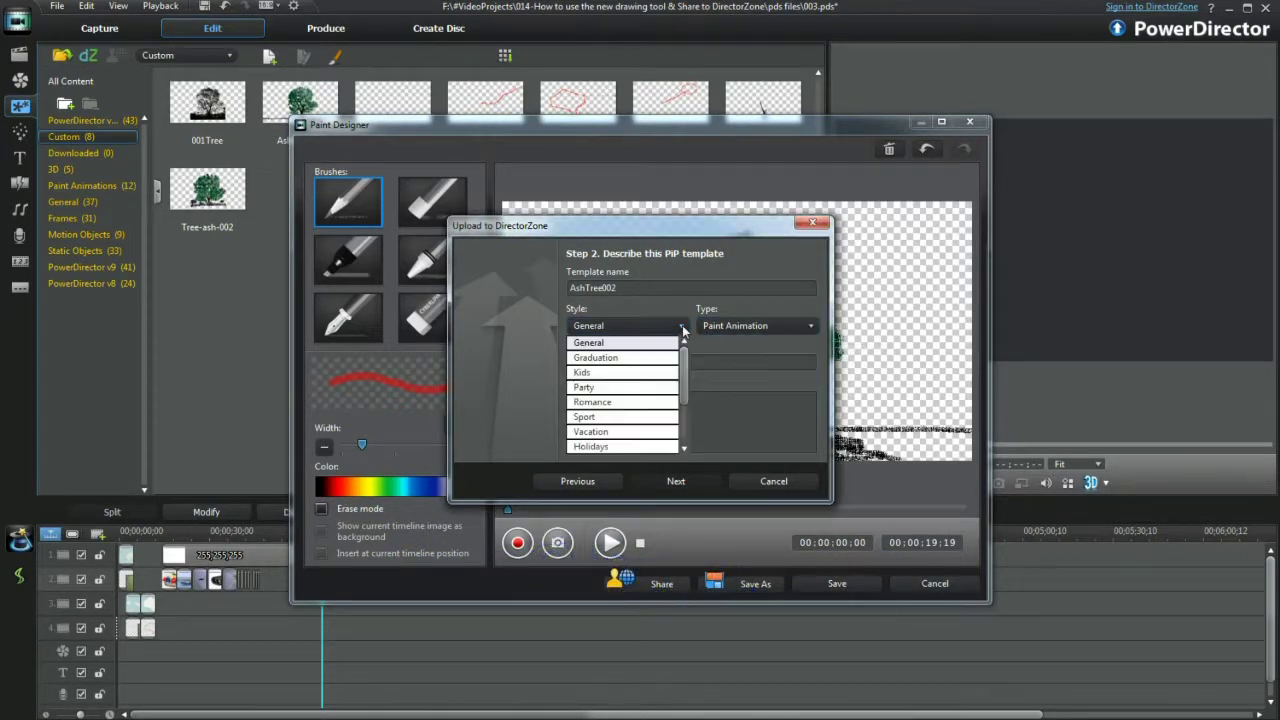
mouse_move(678, 368)
left_mouse_down()
mouse_move(686, 402)
mouse_move(688, 375)
left_mouse_up()
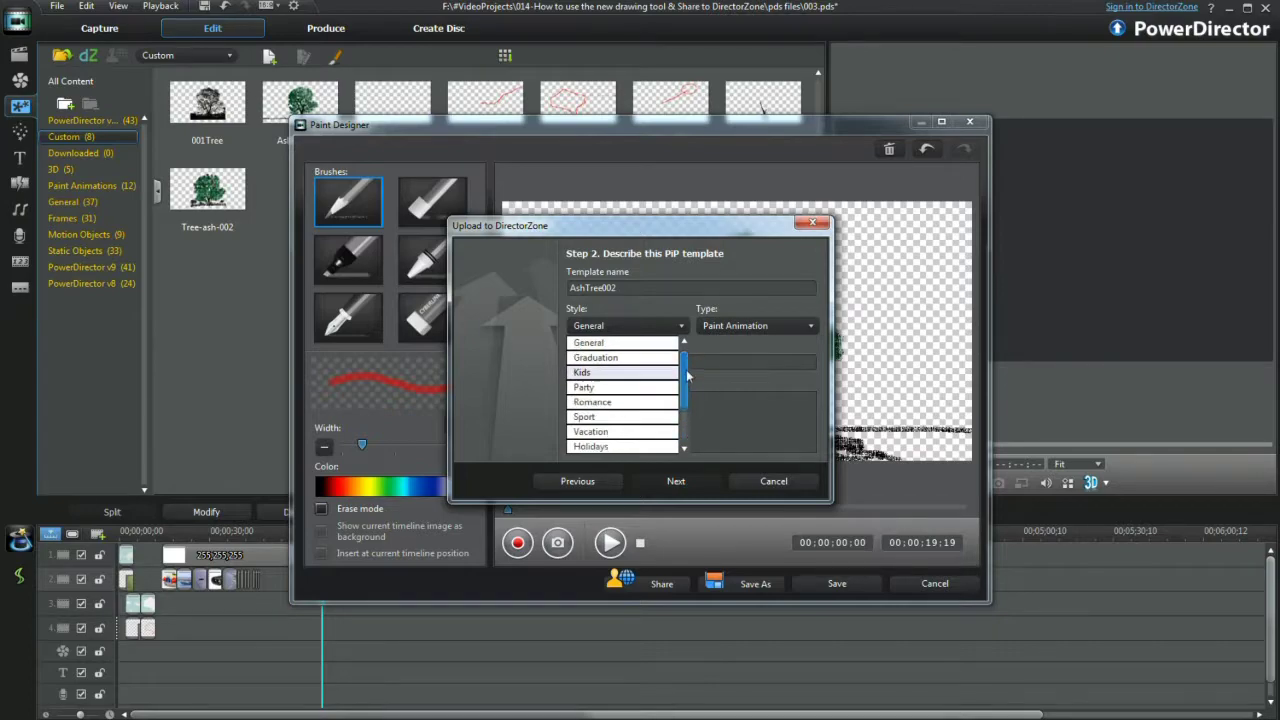
left_click(676, 304)
left_click(810, 326)
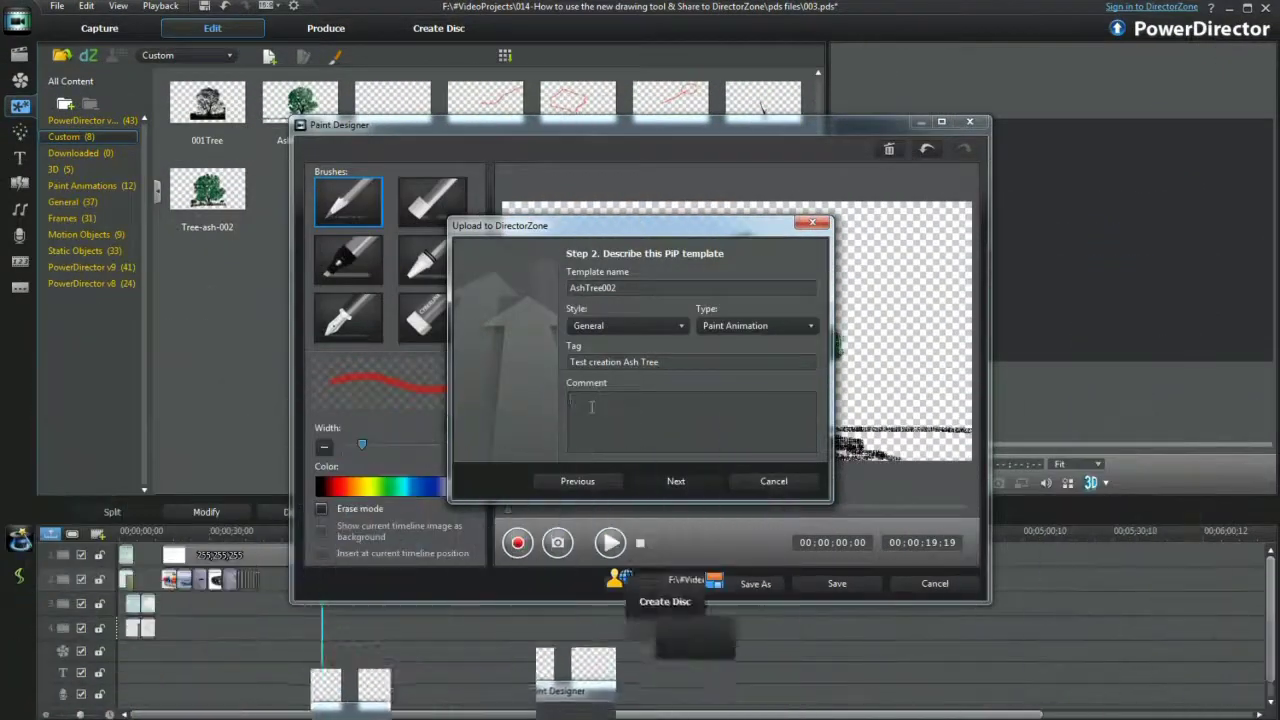
Step: Add the tag 'Test creation Ash Tree' and a comment, correcting a typo, then continue
left_click(580, 400)
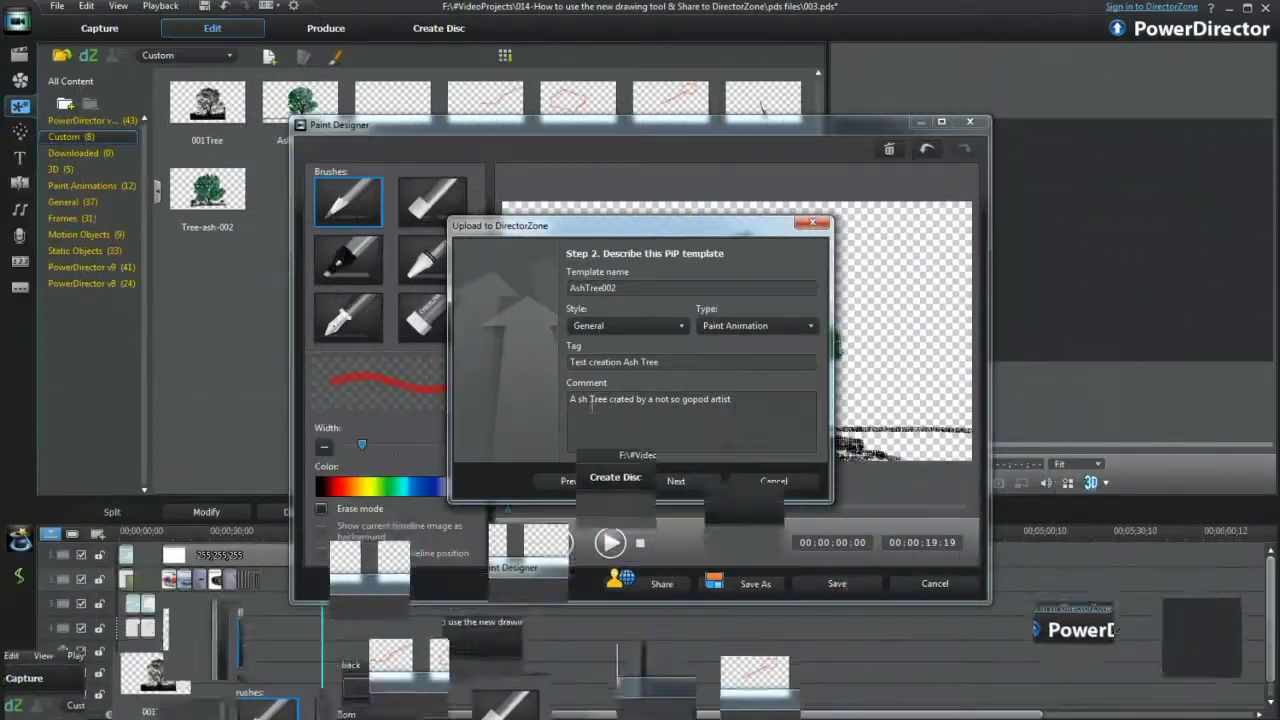
key("BackSpace")
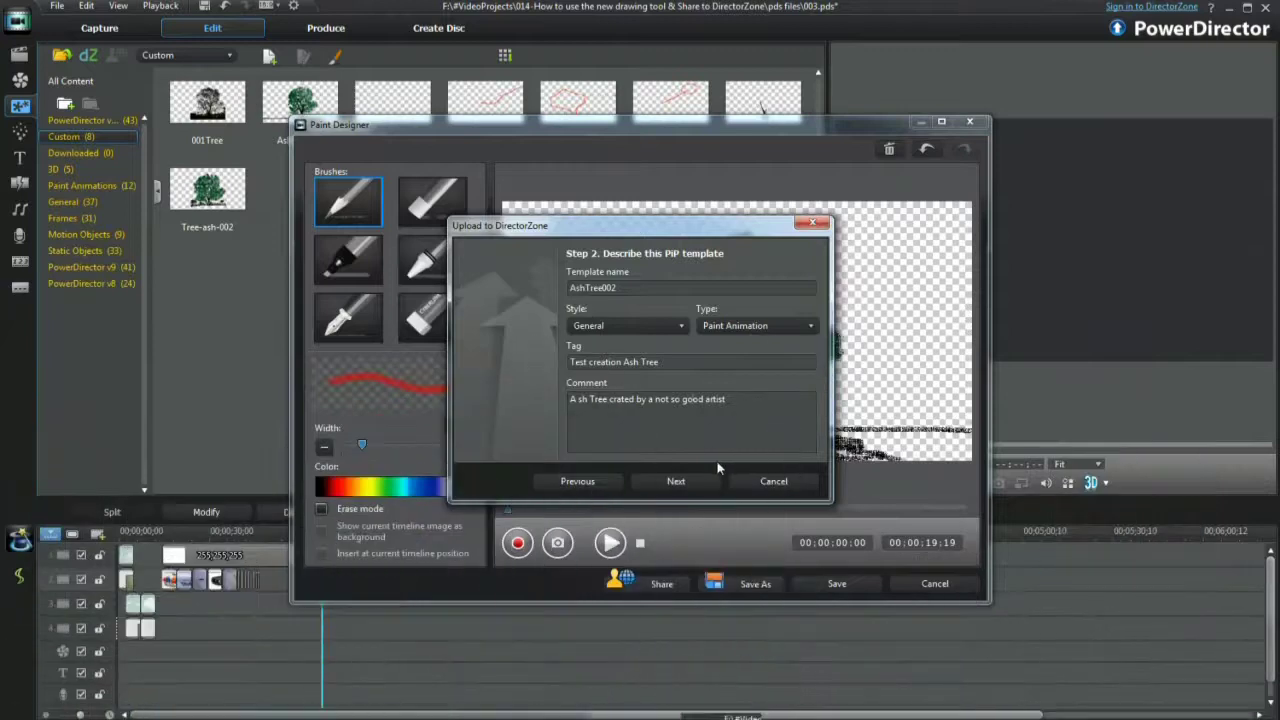
left_click(676, 481)
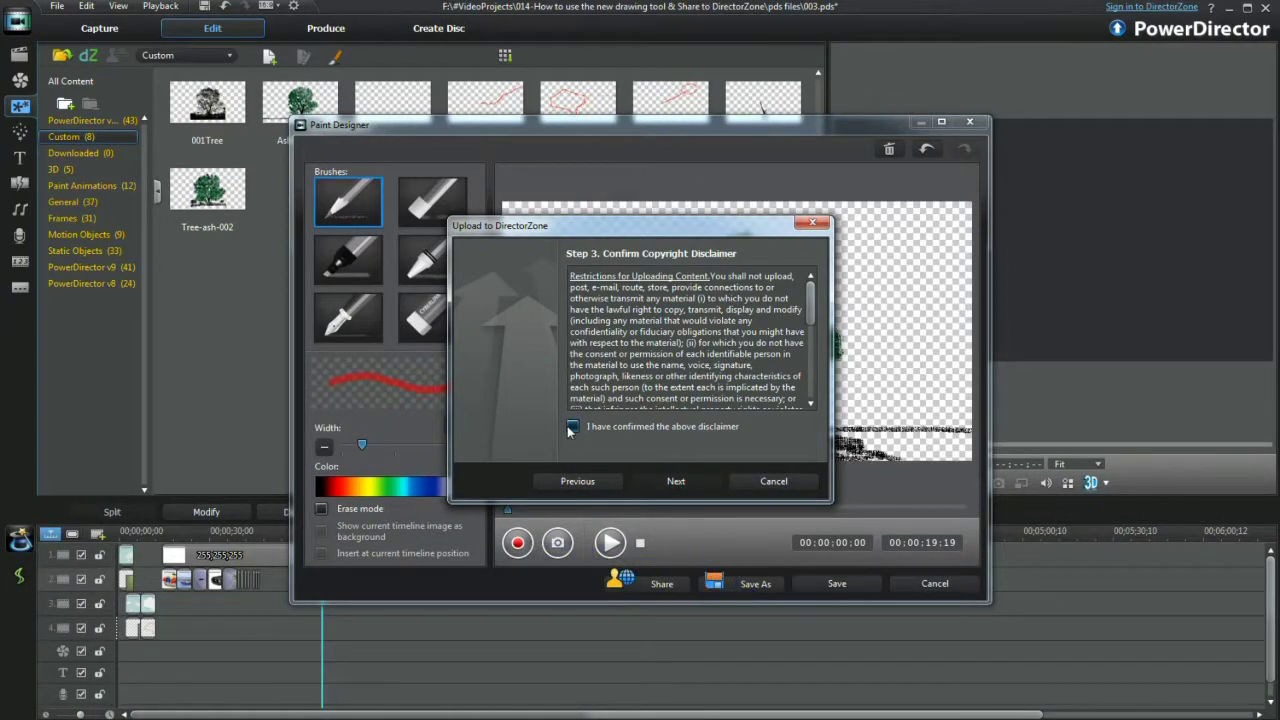
Step: Confirm the copyright disclaimer and start uploading AshTree002 to DirectorZone
mouse_move(810, 316)
left_mouse_down()
mouse_move(813, 360)
mouse_move(816, 304)
left_mouse_up()
left_click(672, 484)
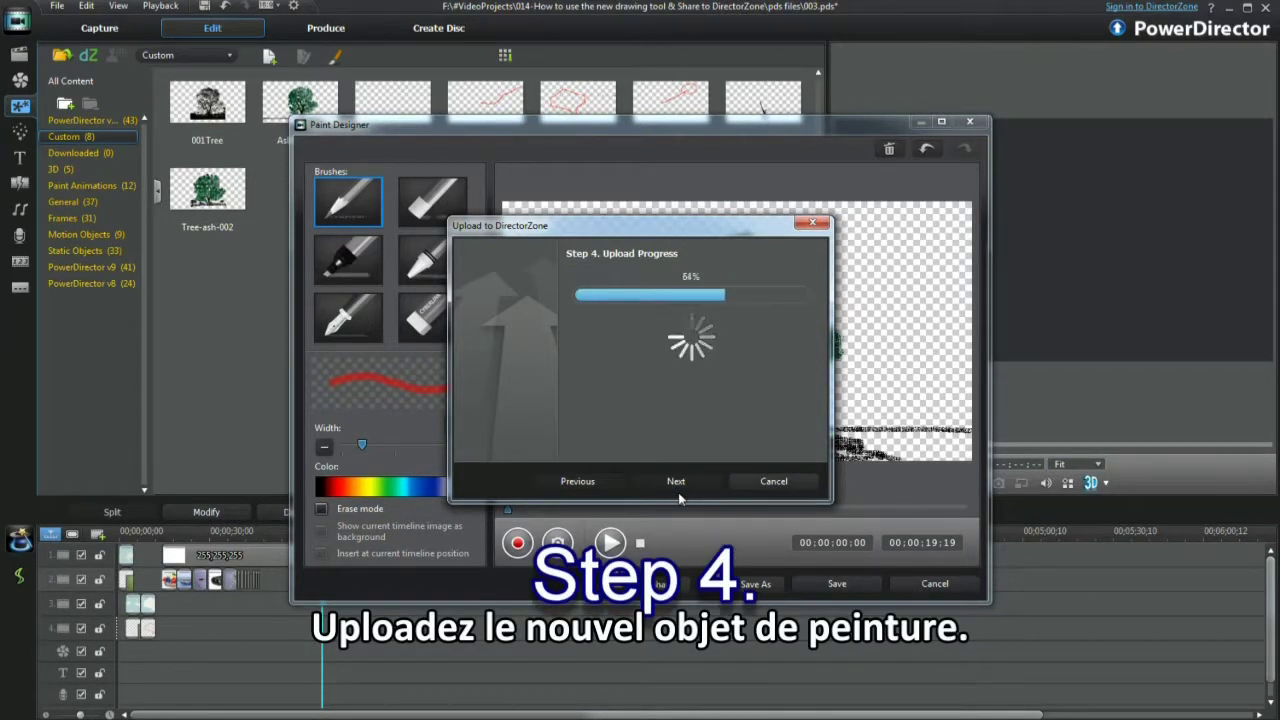